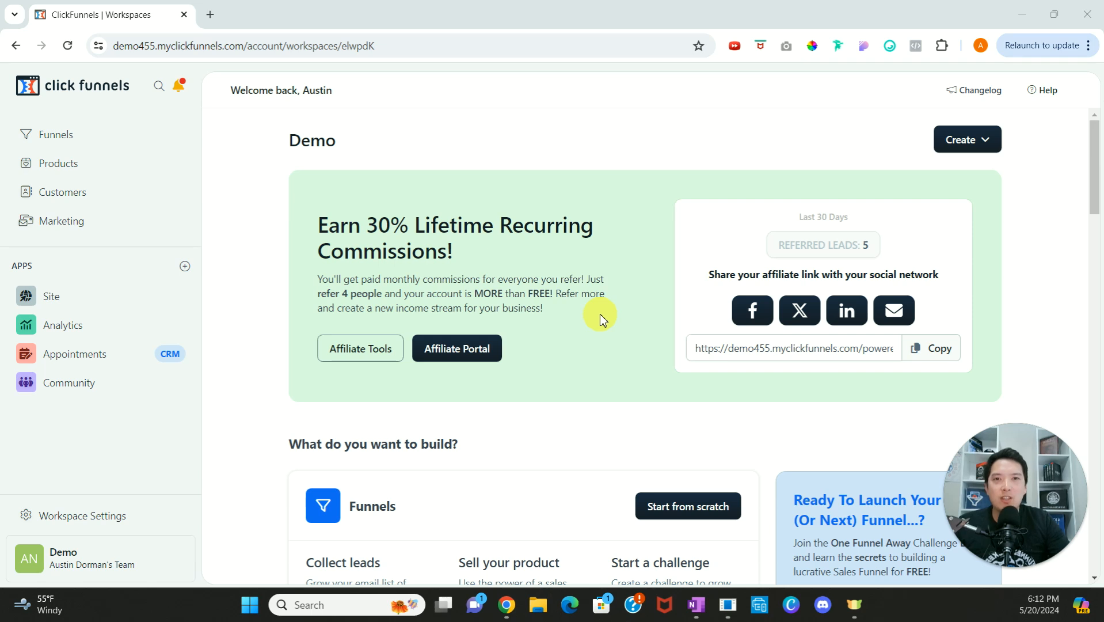
Step: Open the workspace's Styles settings, view the Test style's name details and leave them without changes
{"action": "left_click", "coordinate": [127, 518]}
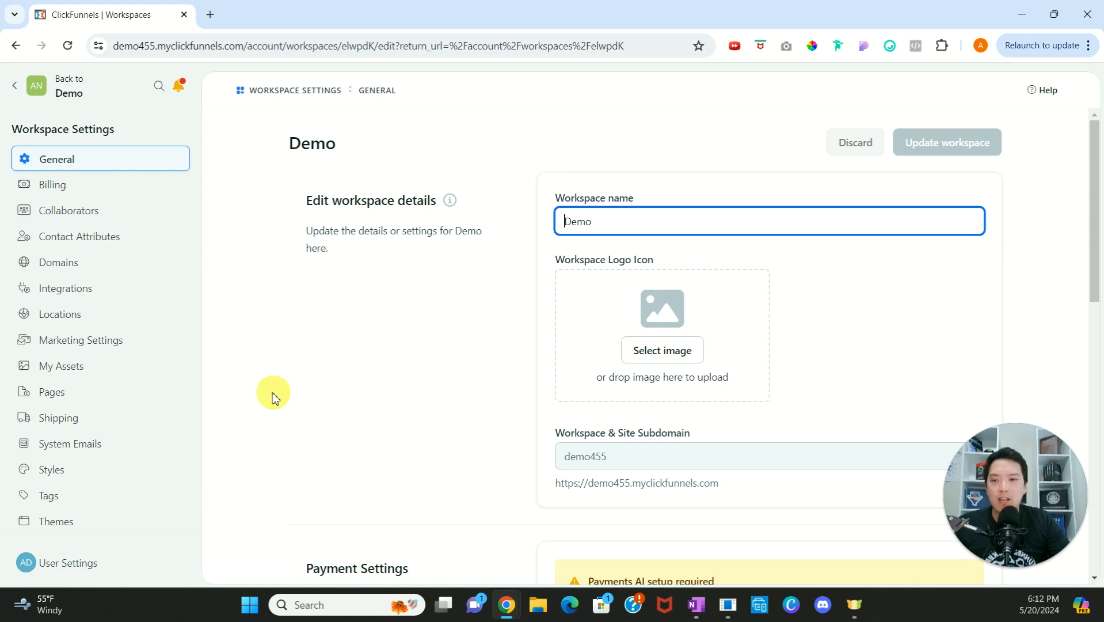
{"action": "left_click", "coordinate": [93, 476]}
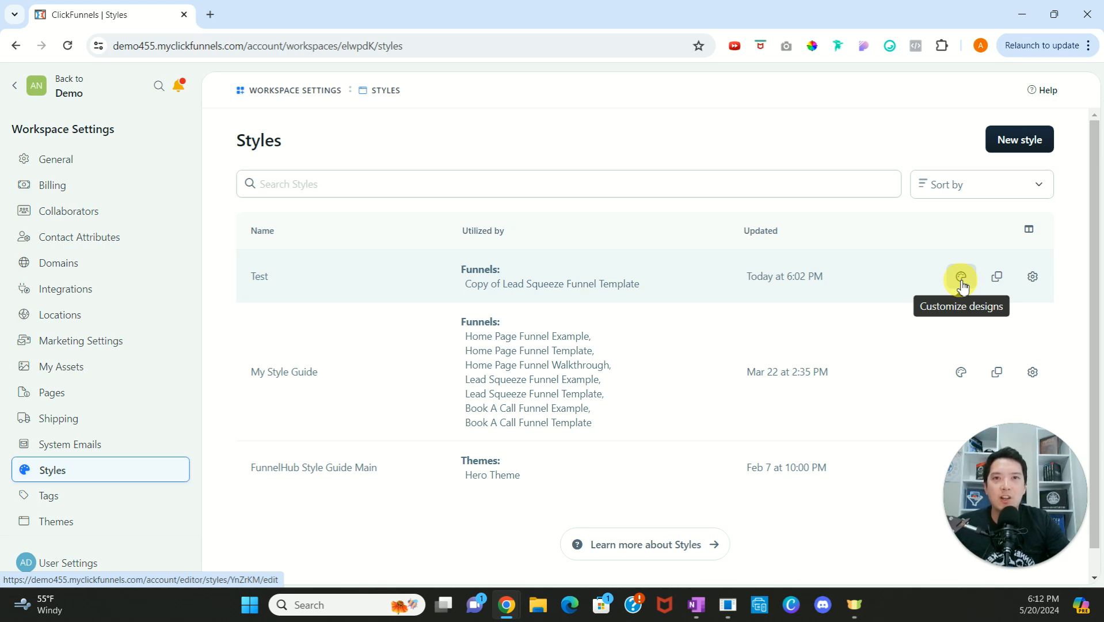
{"action": "left_click", "coordinate": [1031, 282]}
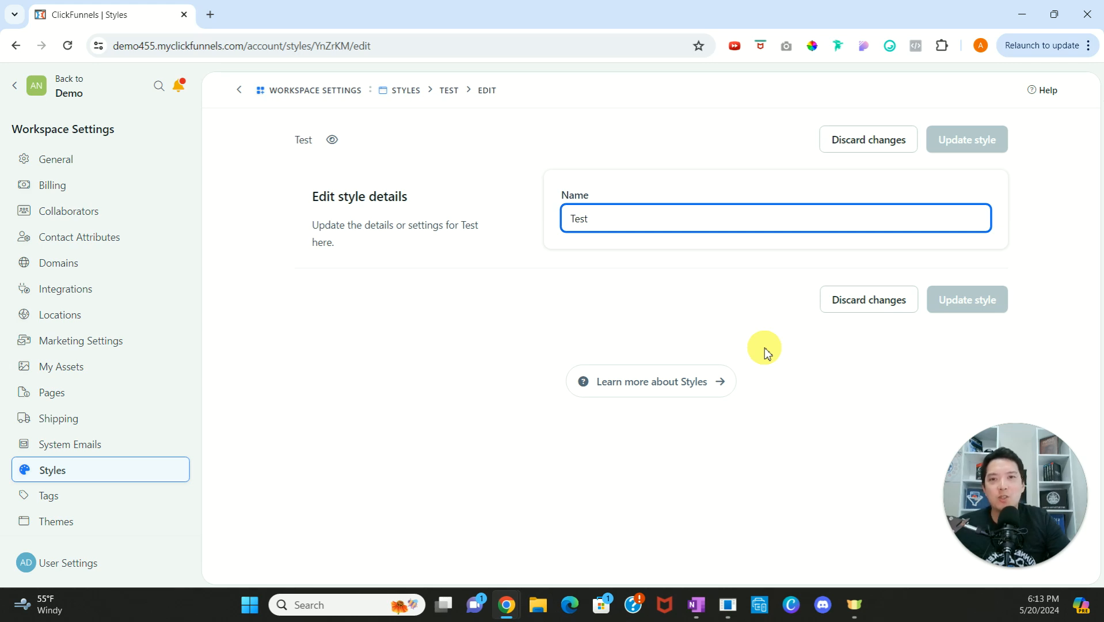
{"action": "left_click", "coordinate": [863, 308]}
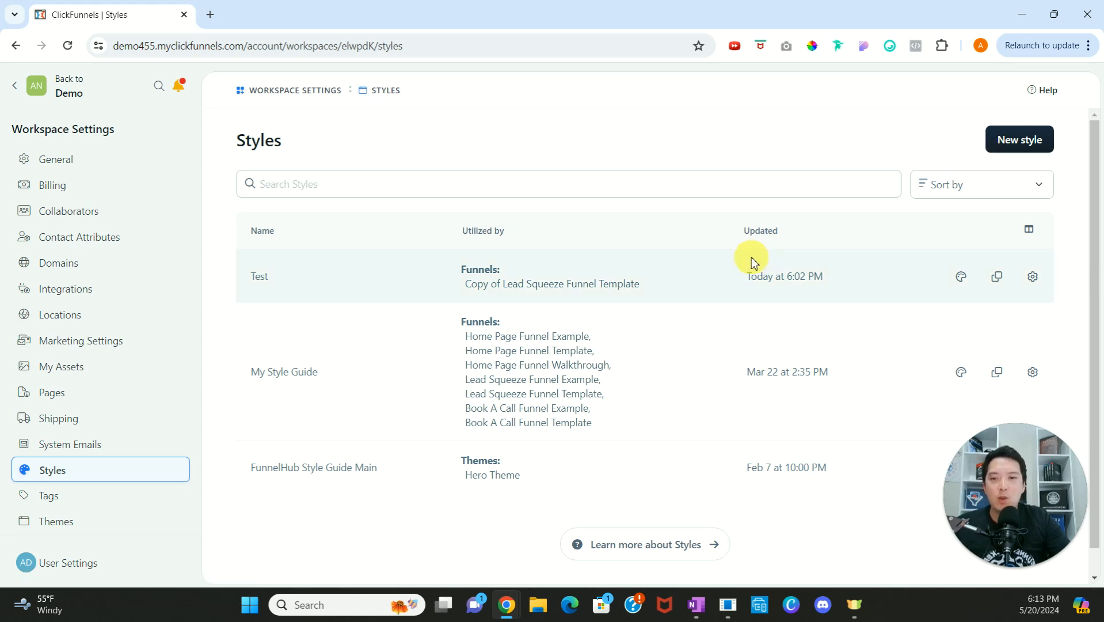
Step: Customize the Test style's design by setting the headline font family to Roboto
{"action": "left_click", "coordinate": [962, 287]}
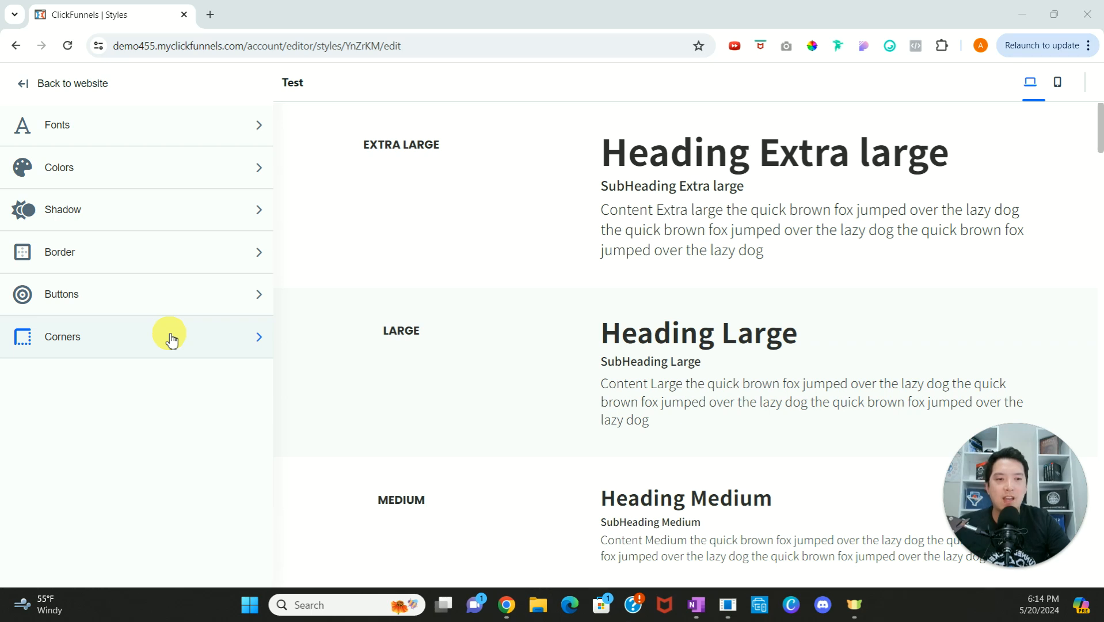
{"action": "left_click", "coordinate": [142, 130]}
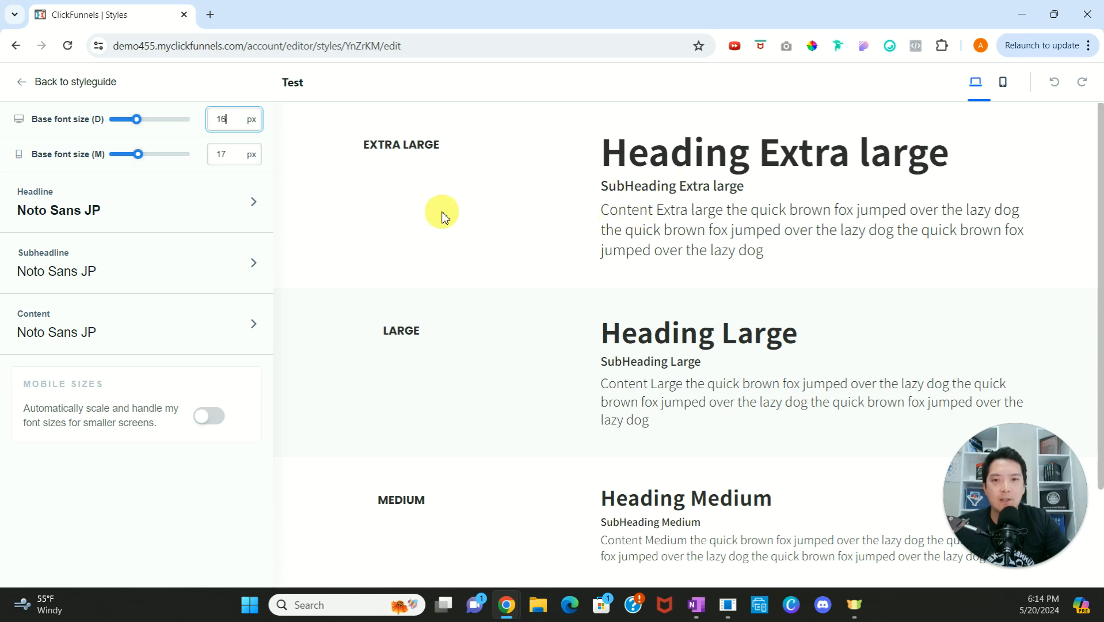
{"action": "left_click", "coordinate": [253, 207]}
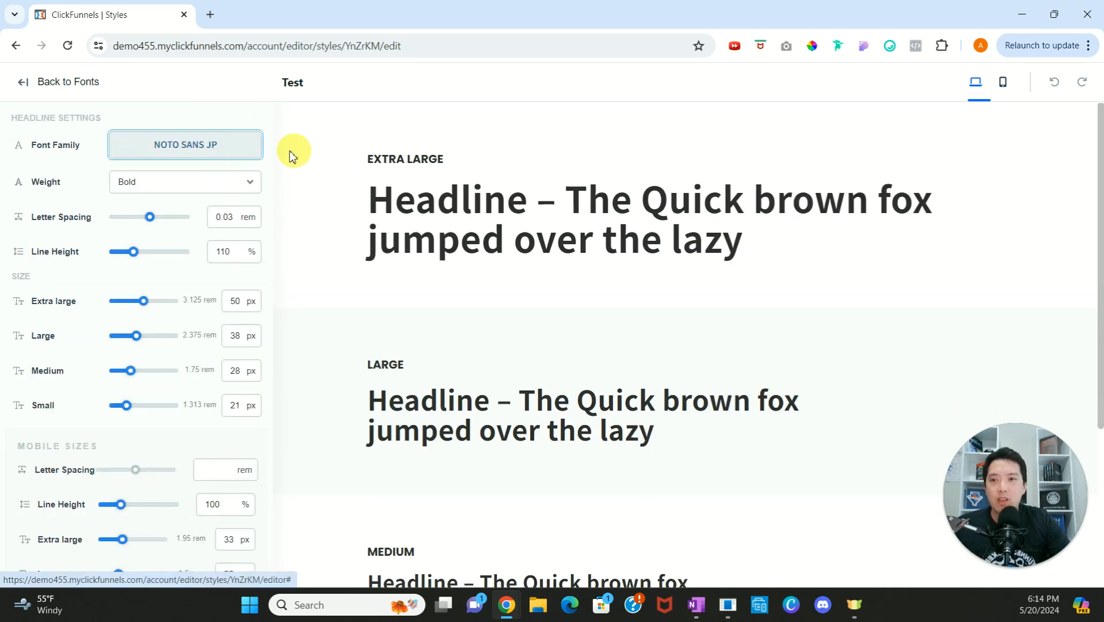
{"action": "left_click", "coordinate": [230, 154]}
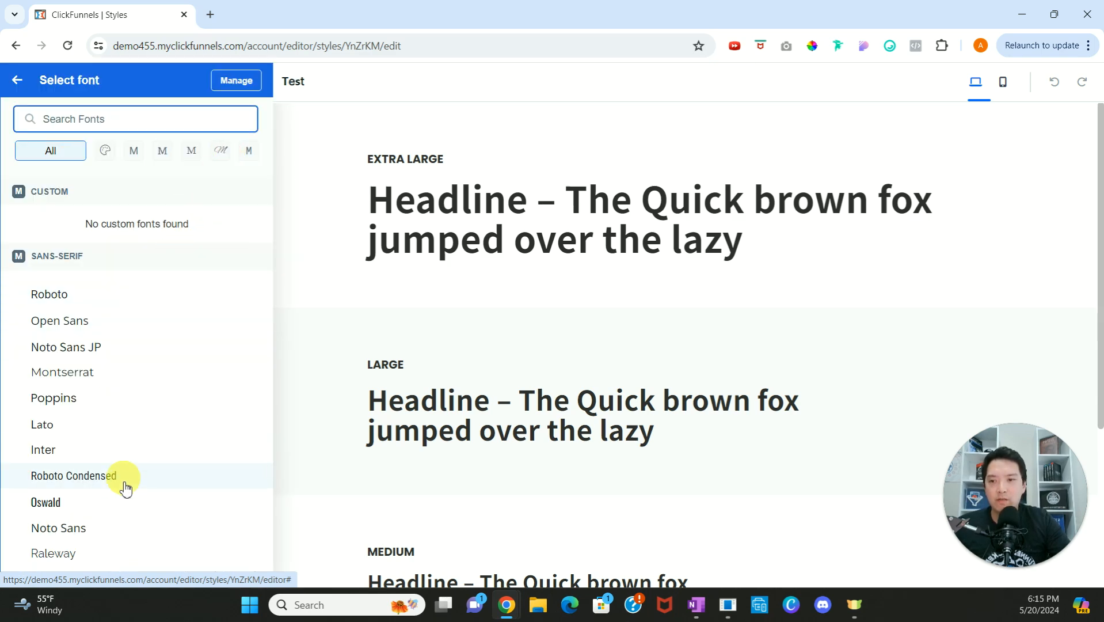
{"action": "left_click", "coordinate": [124, 293]}
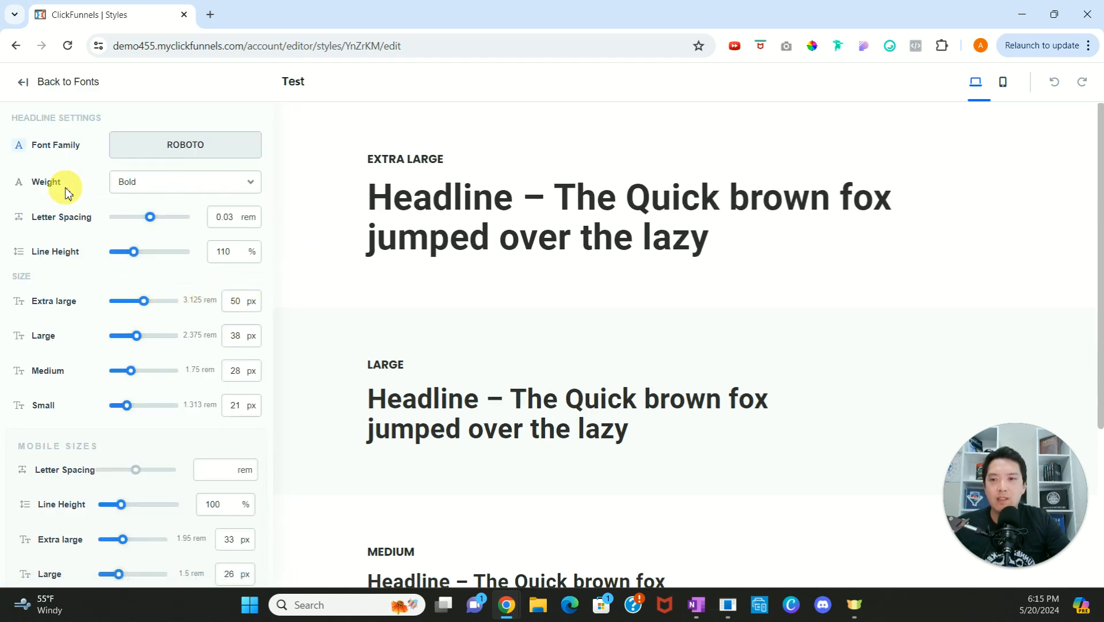
Step: Set the headline font weight to Regular and its letter spacing to 0.1 rem
{"action": "left_click", "coordinate": [161, 191]}
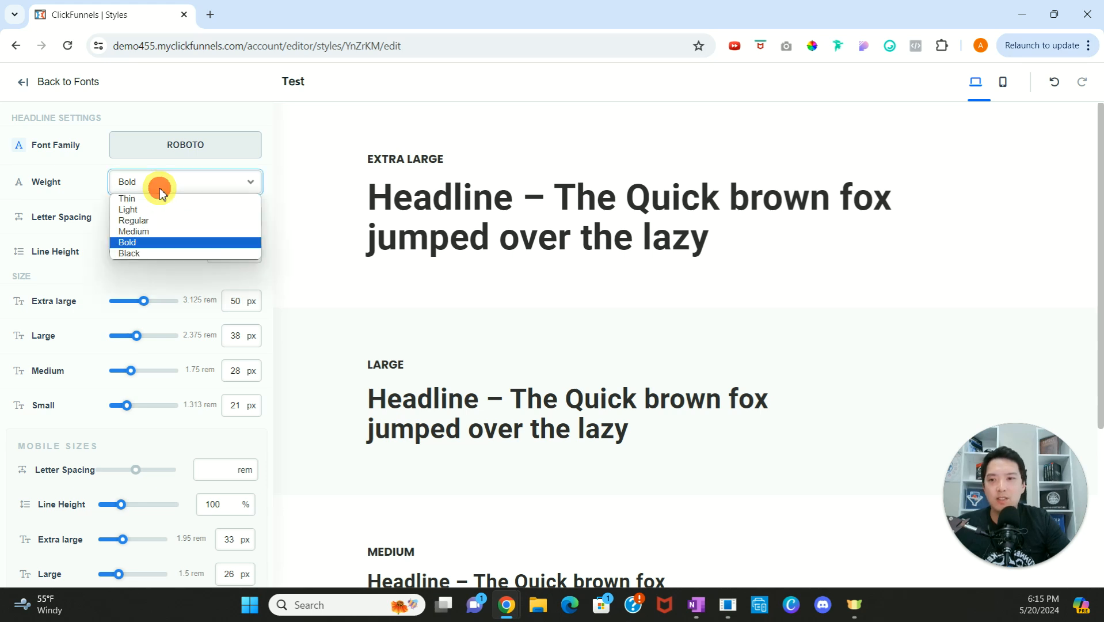
{"action": "left_click", "coordinate": [157, 221]}
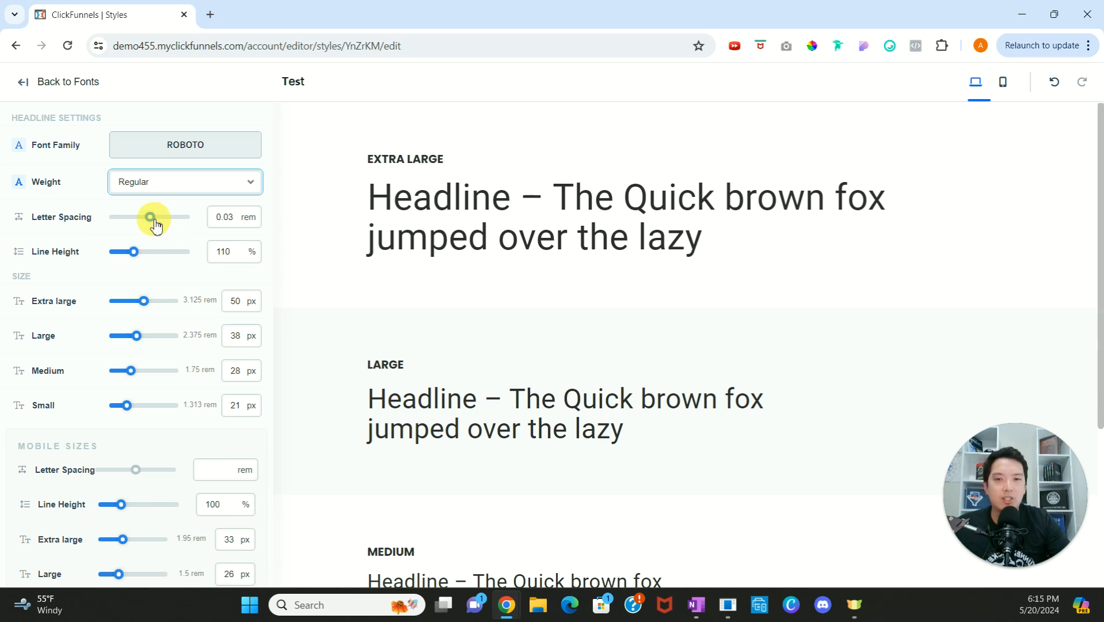
{"action": "left_click", "coordinate": [155, 221]}
{"action": "key", "text": "Left"}
{"action": "key", "text": "Left"}
{"action": "key", "text": "Left"}
{"action": "key", "text": "Left"}
{"action": "key", "text": "Left"}
{"action": "key", "text": "Left"}
{"action": "key", "text": "Left"}
{"action": "key", "text": "Left"}
{"action": "key", "text": "Left"}
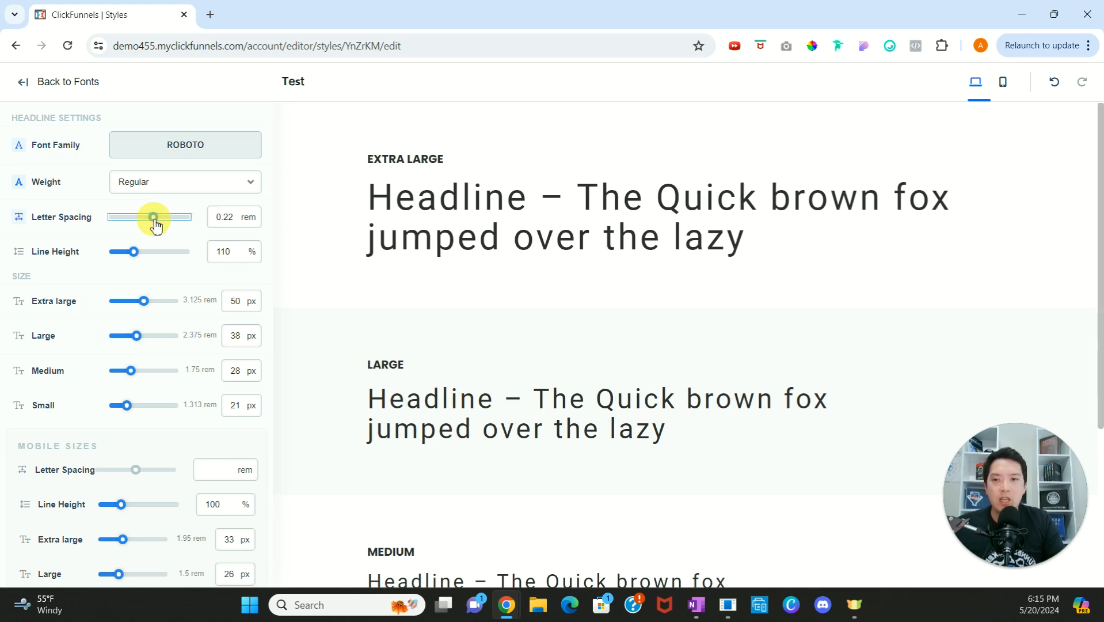
{"action": "key", "text": "Left"}
{"action": "key", "text": "Left"}
{"action": "key", "text": "Left"}
{"action": "key", "text": "Left"}
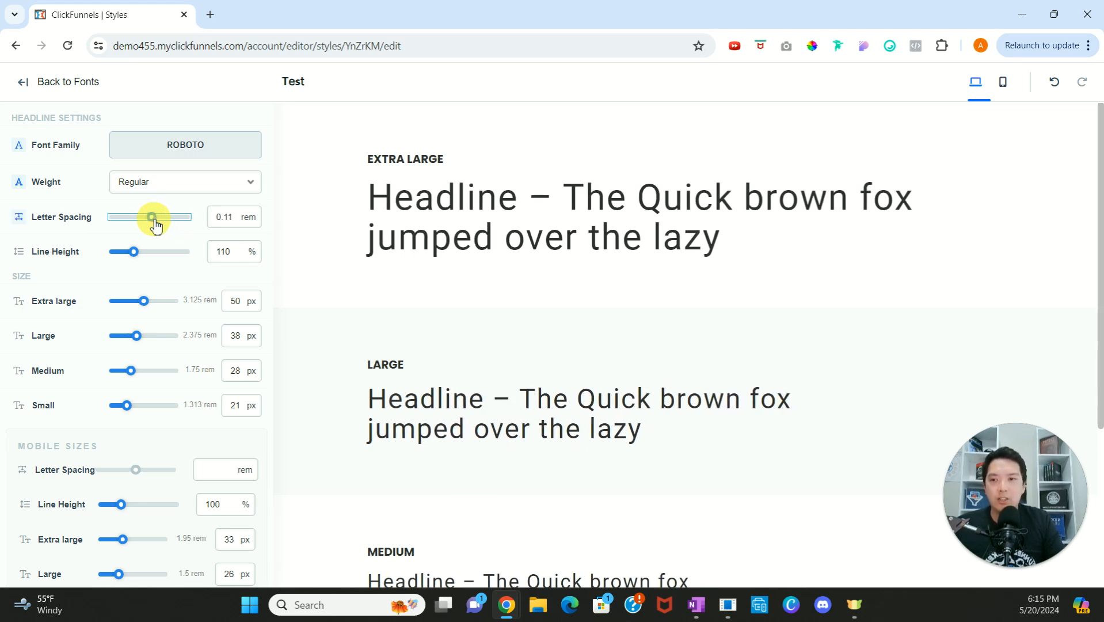
Step: Set the headline line height to 125%
{"action": "left_click", "coordinate": [134, 254]}
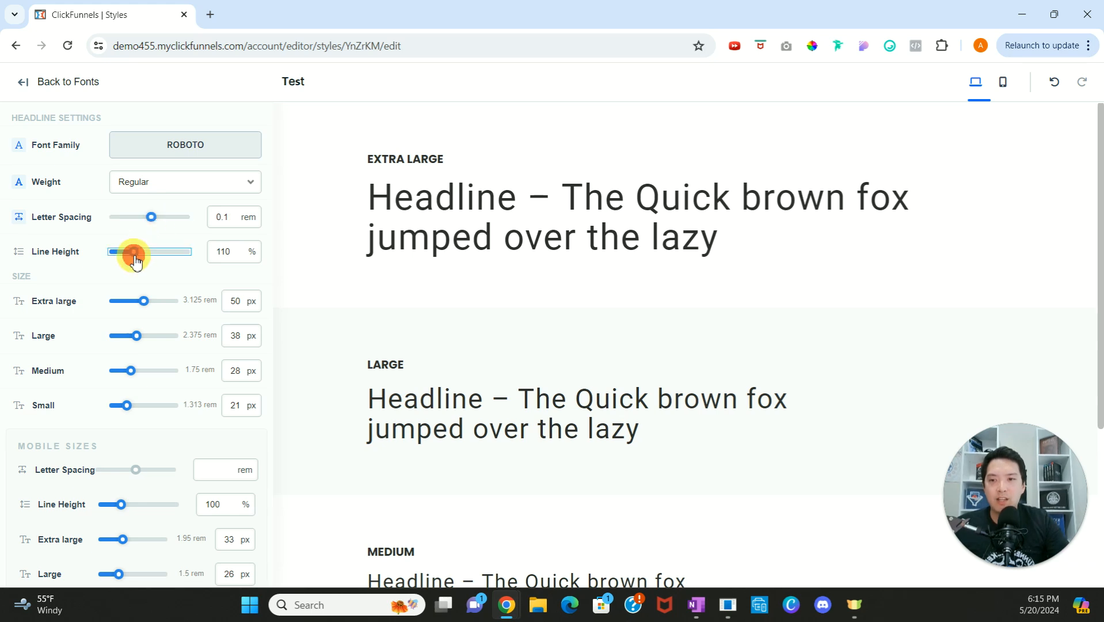
{"action": "key", "text": "Right"}
{"action": "key", "text": "Right"}
{"action": "key", "text": "Right"}
{"action": "key", "text": "Right"}
{"action": "key", "text": "Right"}
{"action": "key", "text": "Right"}
{"action": "key", "text": "Right"}
{"action": "key", "text": "Right"}
{"action": "key", "text": "Right"}
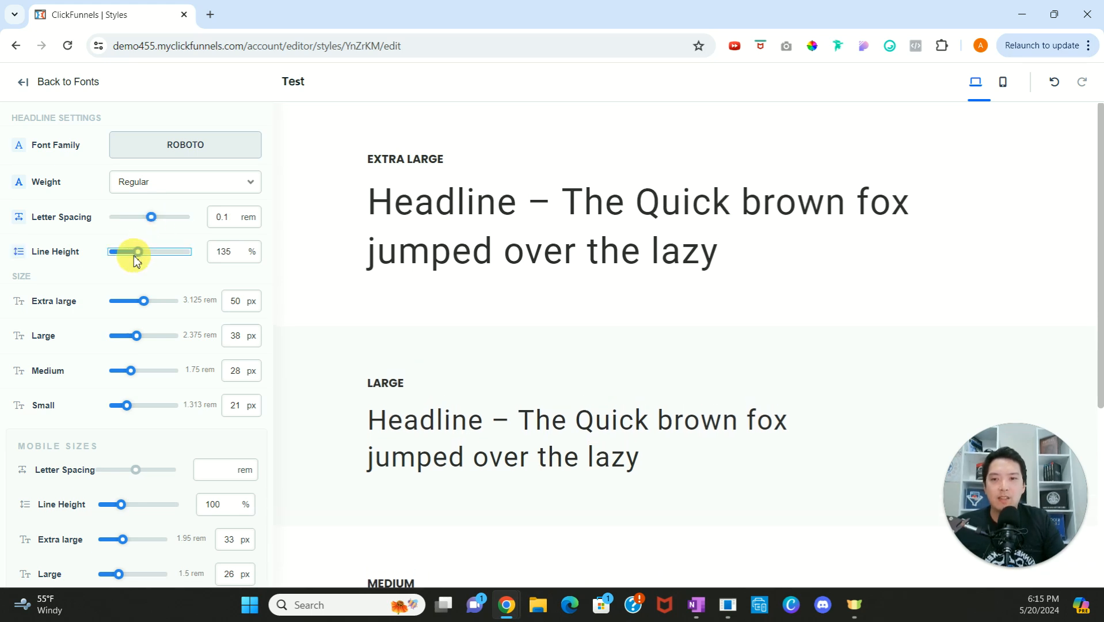
{"action": "key", "text": "Left"}
{"action": "key", "text": "Left"}
{"action": "key", "text": "Left"}
{"action": "key", "text": "Left"}
{"action": "key", "text": "Left"}
{"action": "key", "text": "Left"}
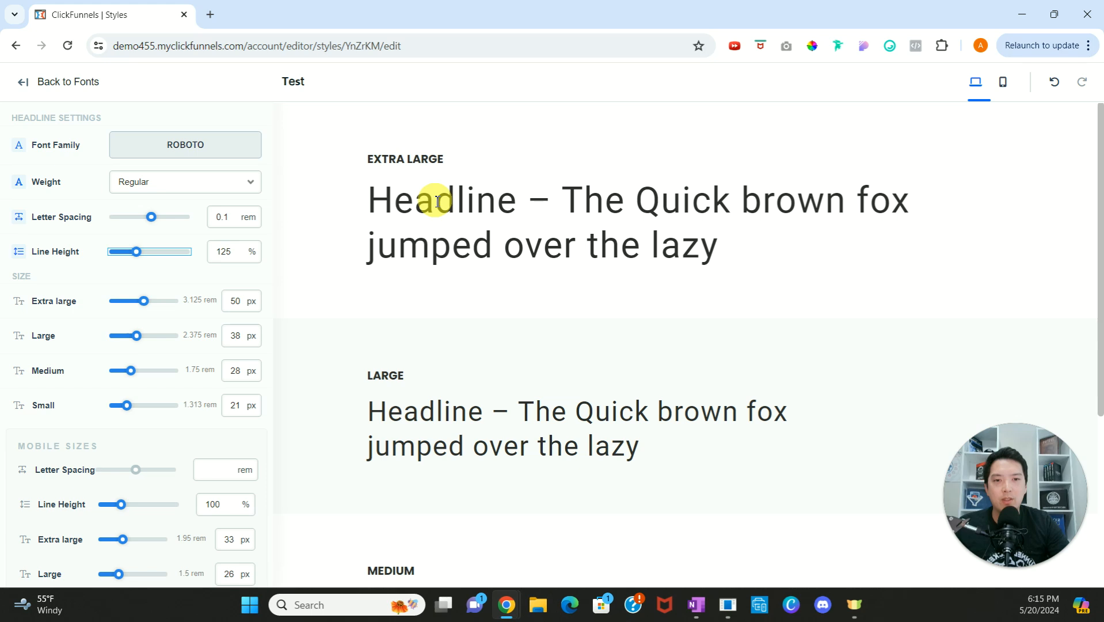
Step: Tighten the headline's letter spacing under the mobile sizes, checking it in the mobile preview
{"action": "scroll", "coordinate": [426, 414], "scroll_direction": "down", "scroll_amount": 1}
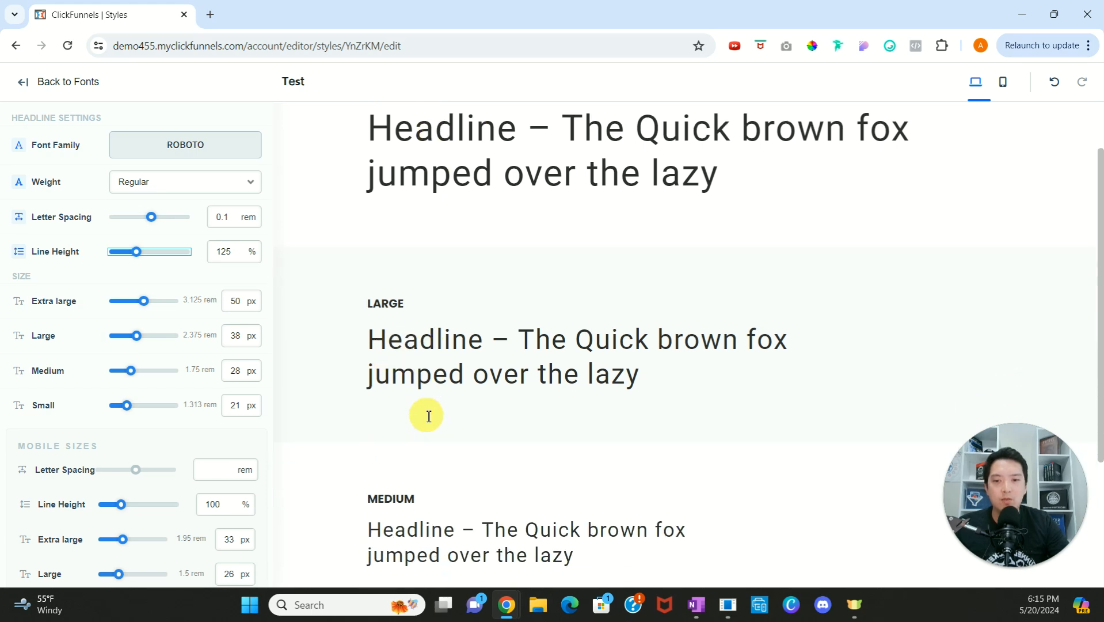
{"action": "scroll", "coordinate": [428, 415], "scroll_direction": "down", "scroll_amount": 2}
{"action": "scroll", "coordinate": [434, 385], "scroll_direction": "down", "scroll_amount": 1}
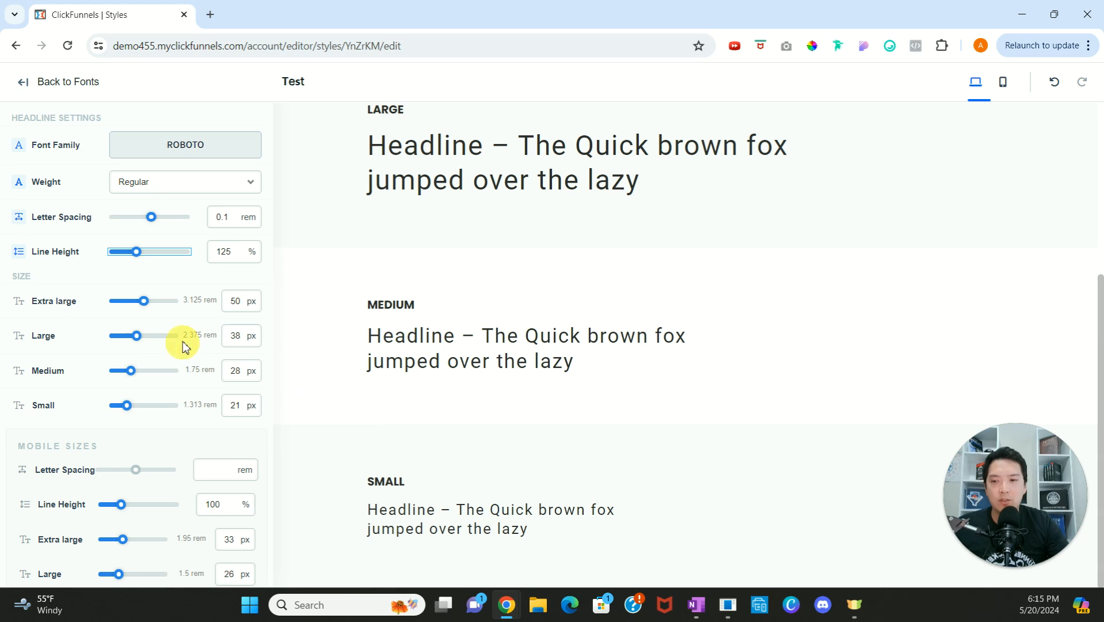
{"action": "scroll", "coordinate": [190, 334], "scroll_direction": "down", "scroll_amount": 1}
{"action": "scroll", "coordinate": [156, 250], "scroll_direction": "up", "scroll_amount": 1}
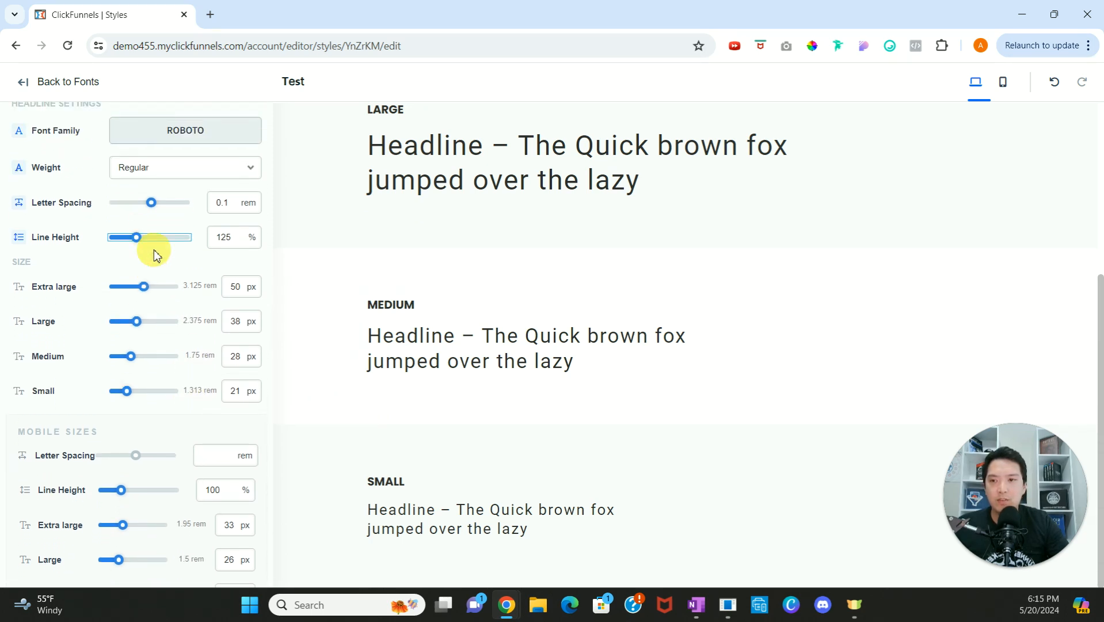
{"action": "scroll", "coordinate": [159, 278], "scroll_direction": "down", "scroll_amount": 1}
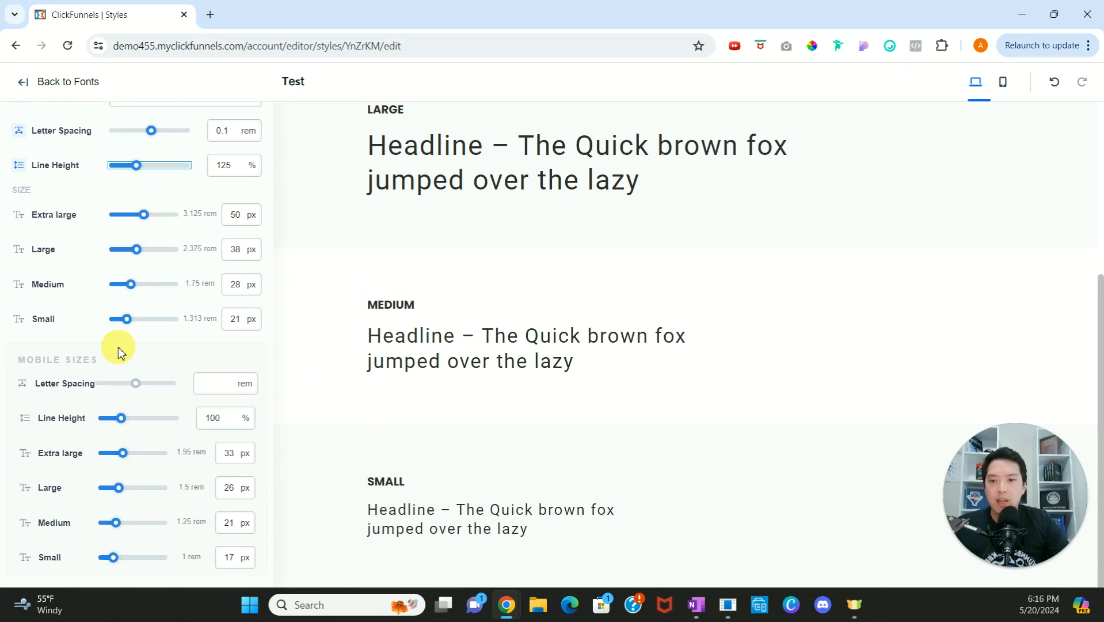
{"action": "left_click", "coordinate": [138, 389]}
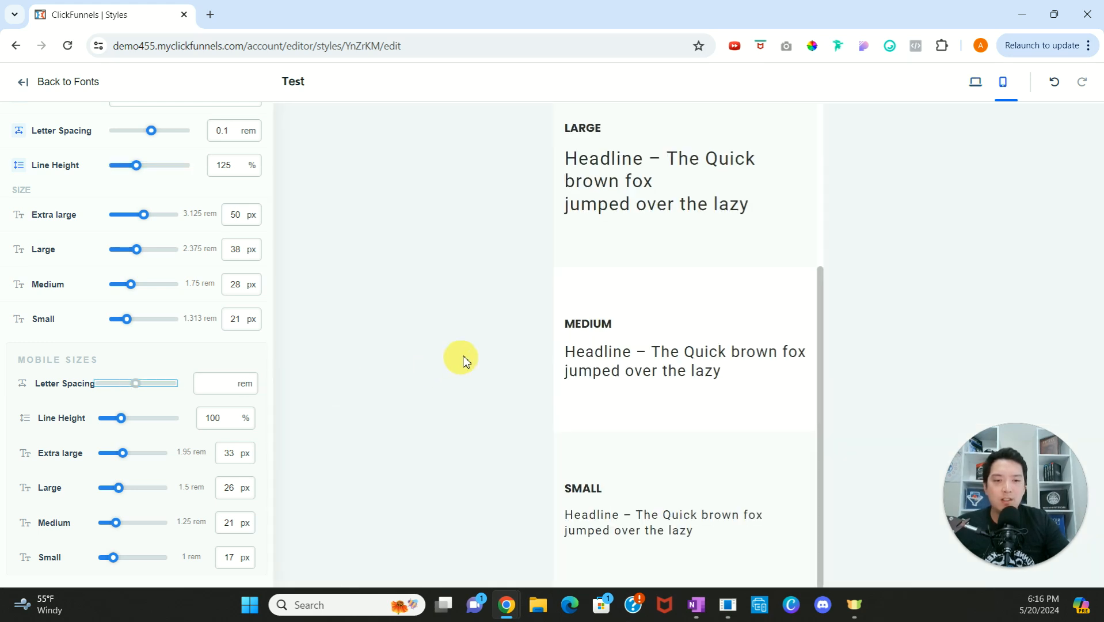
{"action": "scroll", "coordinate": [616, 310], "scroll_direction": "up", "scroll_amount": 2}
{"action": "scroll", "coordinate": [616, 311], "scroll_direction": "up", "scroll_amount": 2}
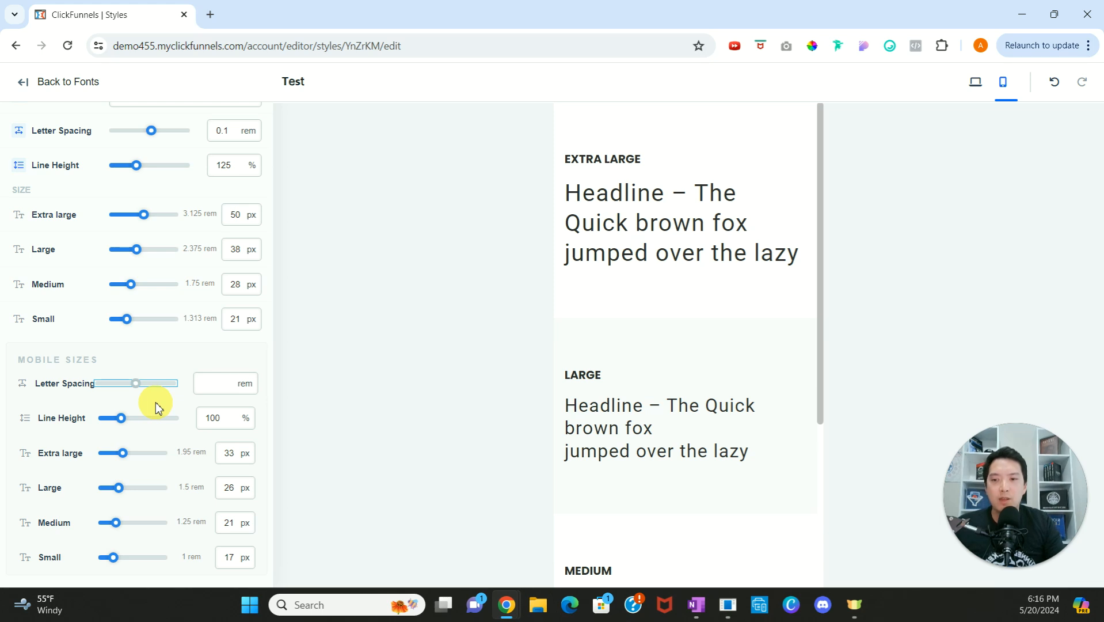
{"action": "key", "text": "Right"}
{"action": "key", "text": "Right"}
{"action": "key", "text": "Right"}
{"action": "key", "text": "Right"}
{"action": "key", "text": "Right"}
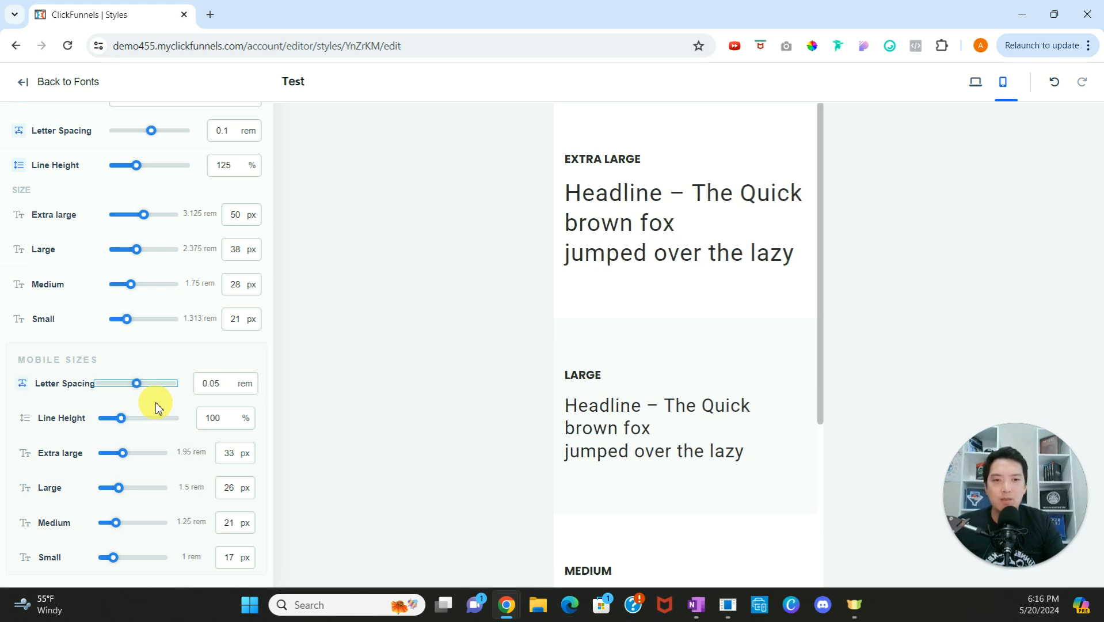
{"action": "key", "text": "Left"}
{"action": "key", "text": "Left"}
{"action": "key", "text": "Left"}
{"action": "key", "text": "Left"}
{"action": "key", "text": "Left"}
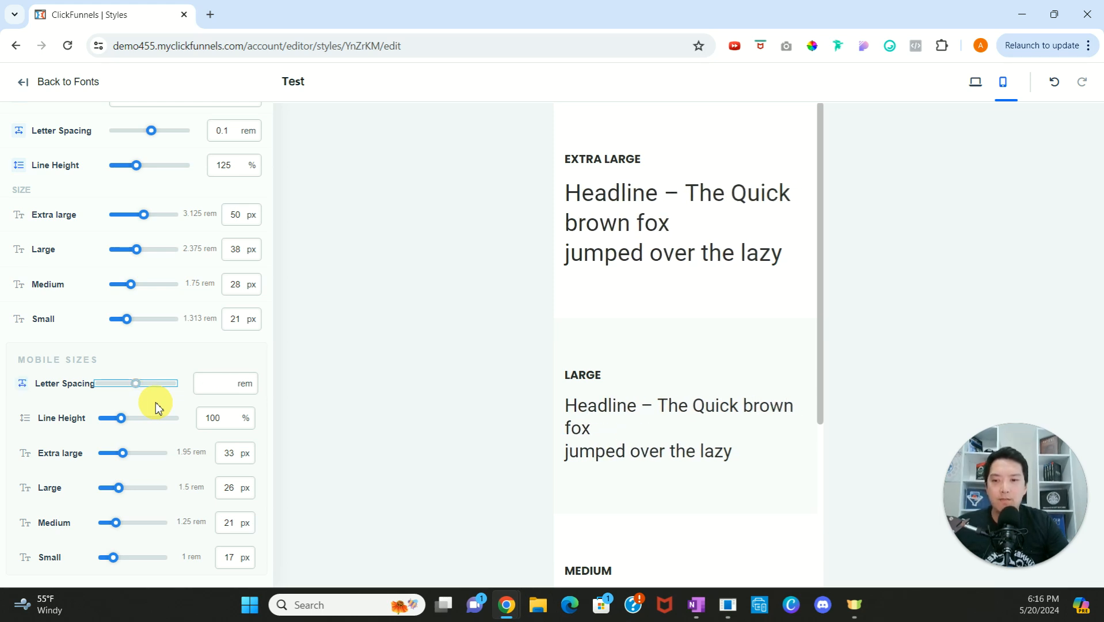
Step: Set the headline's mobile line height to 110% and return to the font overview
{"action": "left_click", "coordinate": [123, 418]}
{"action": "key", "text": "Right"}
{"action": "key", "text": "Right"}
{"action": "key", "text": "Right"}
{"action": "key", "text": "Right"}
{"action": "key", "text": "Right"}
{"action": "key", "text": "Left"}
{"action": "key", "text": "Left"}
{"action": "key", "text": "Left"}
{"action": "key", "text": "Left"}
{"action": "key", "text": "Left"}
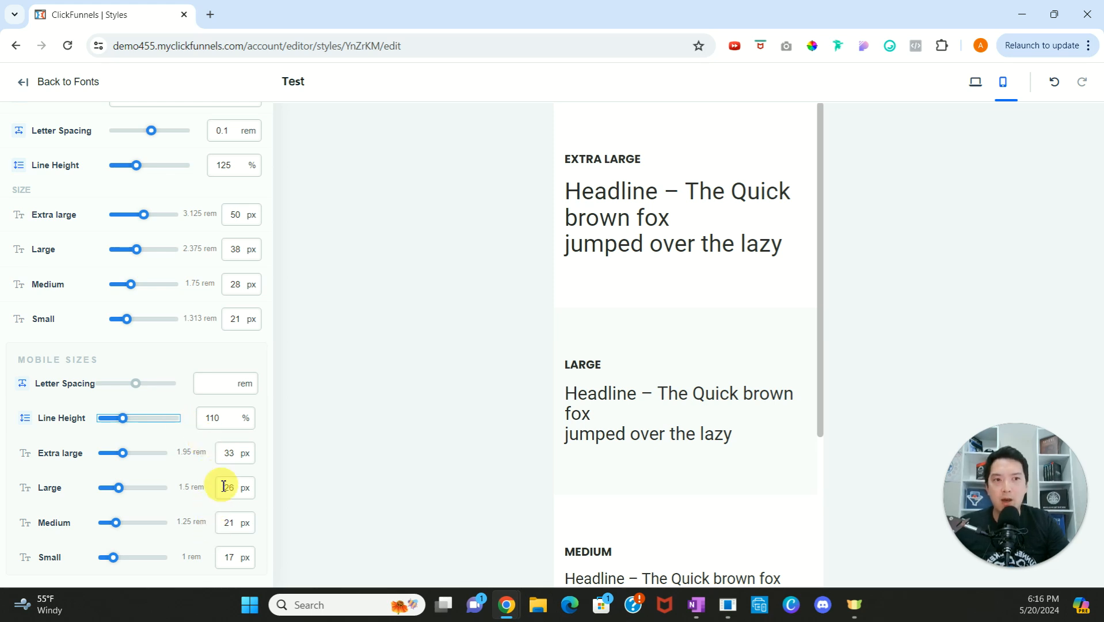
{"action": "scroll", "coordinate": [637, 316], "scroll_direction": "down", "scroll_amount": 4}
{"action": "scroll", "coordinate": [641, 319], "scroll_direction": "up", "scroll_amount": 1}
{"action": "scroll", "coordinate": [642, 318], "scroll_direction": "up", "scroll_amount": 3}
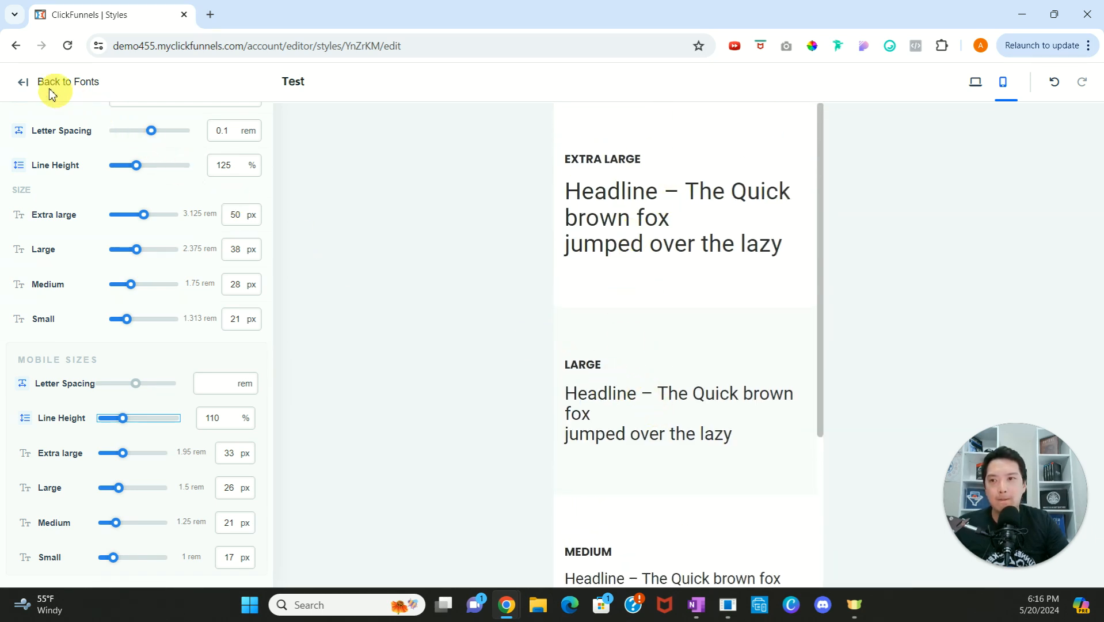
{"action": "left_click", "coordinate": [23, 86]}
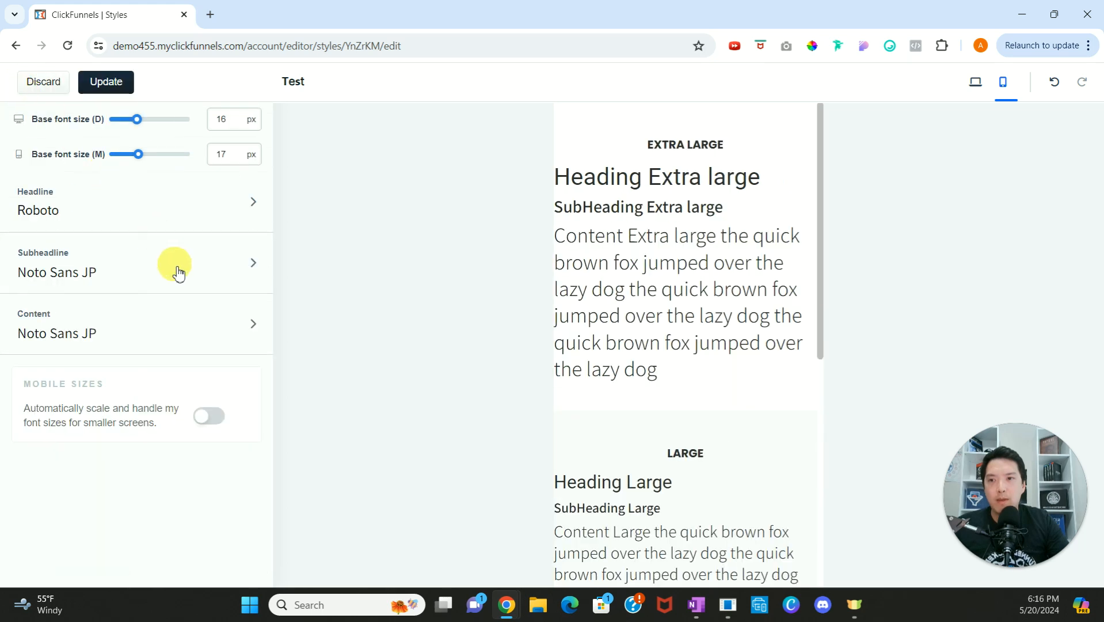
Step: Look through the subheadline's font, spacing and size settings and return to the font overview
{"action": "left_click", "coordinate": [254, 267]}
{"action": "scroll", "coordinate": [186, 262], "scroll_direction": "down", "scroll_amount": 1}
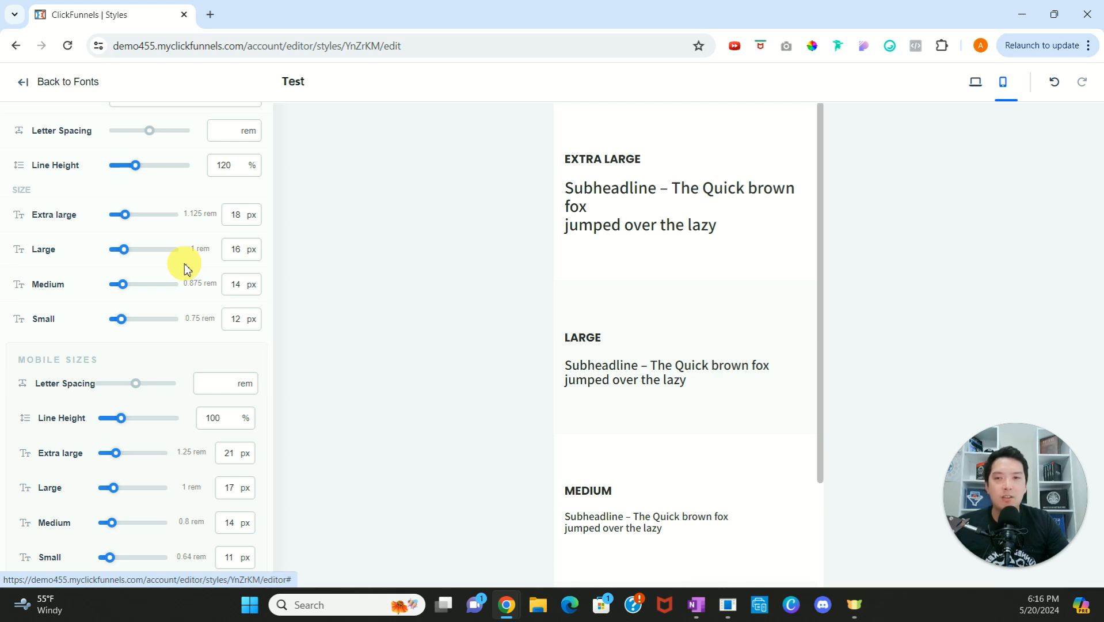
{"action": "scroll", "coordinate": [186, 269], "scroll_direction": "up", "scroll_amount": 1}
{"action": "scroll", "coordinate": [186, 268], "scroll_direction": "up", "scroll_amount": 1}
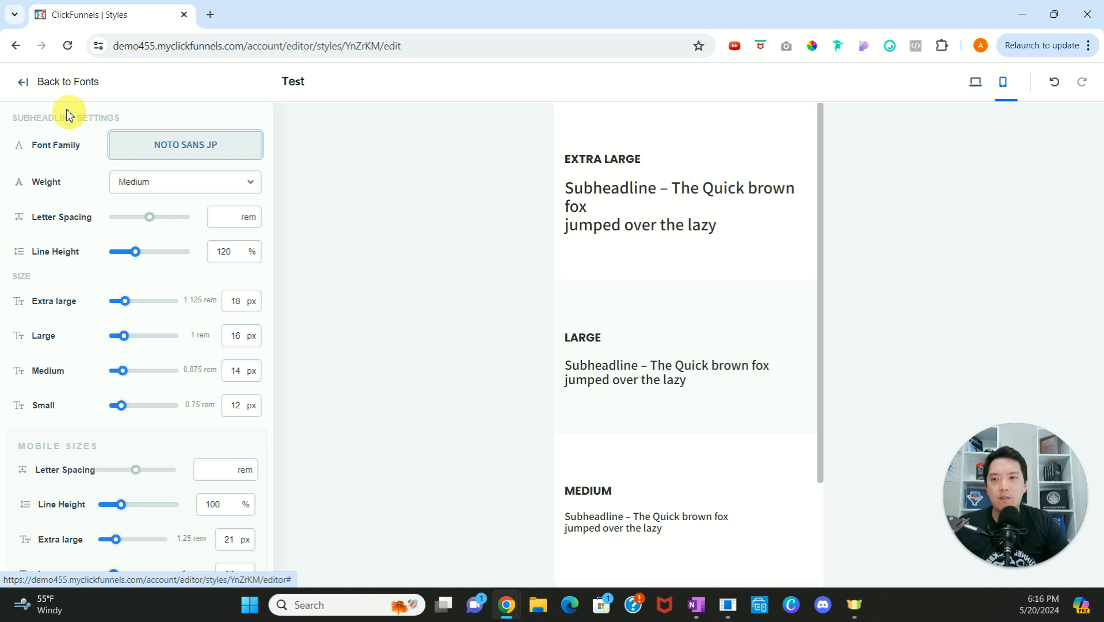
{"action": "left_click", "coordinate": [29, 85]}
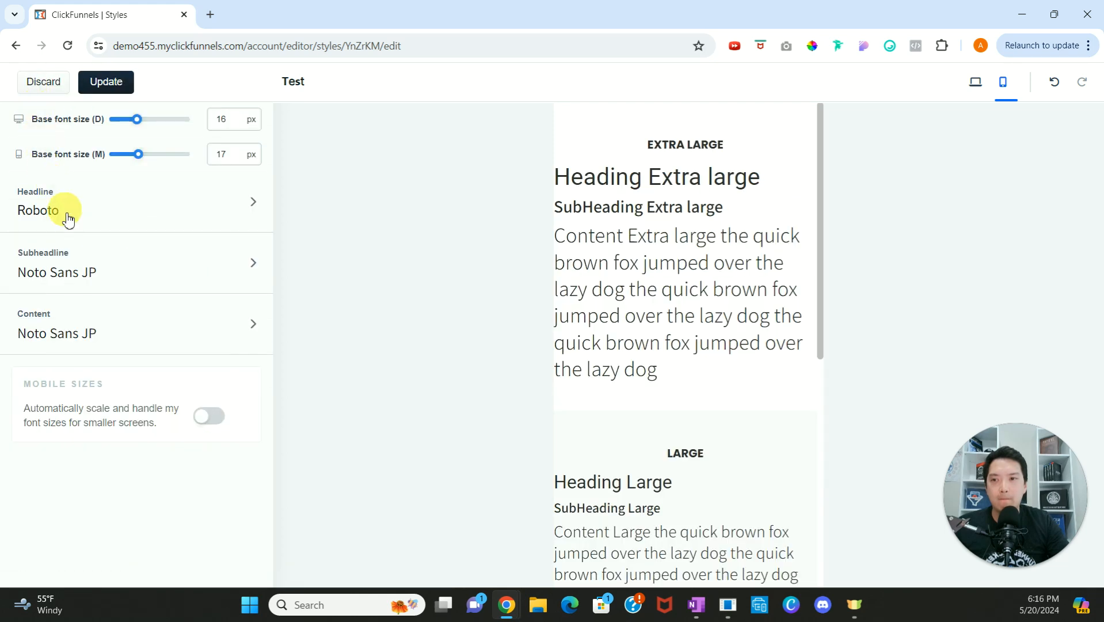
Step: Save the font changes to the Test style and open its color settings
{"action": "left_click", "coordinate": [121, 87]}
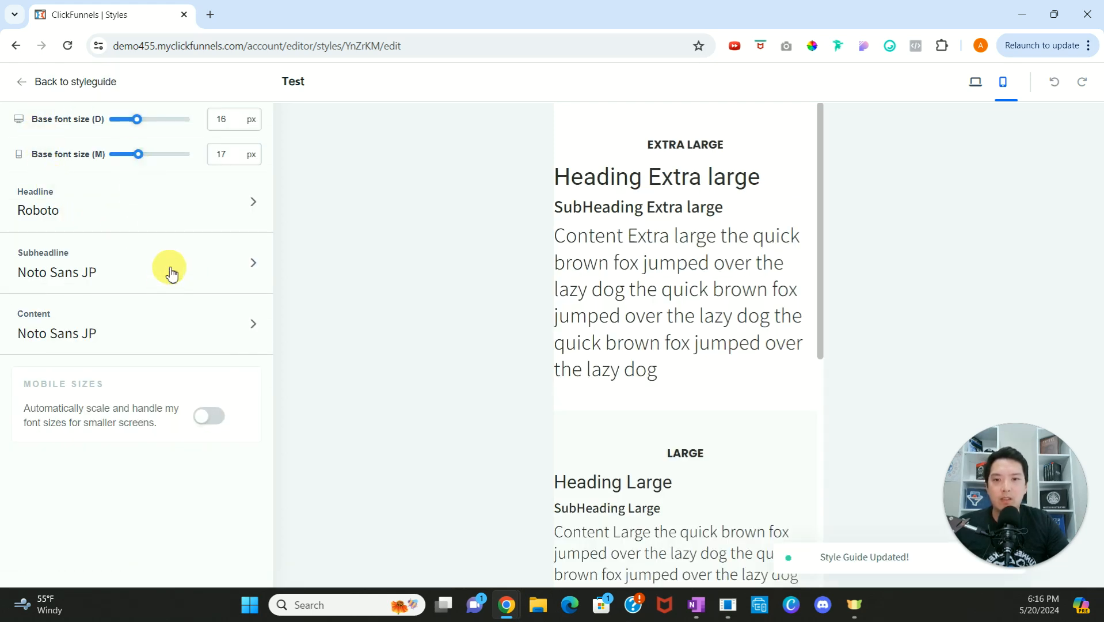
{"action": "left_click", "coordinate": [24, 81]}
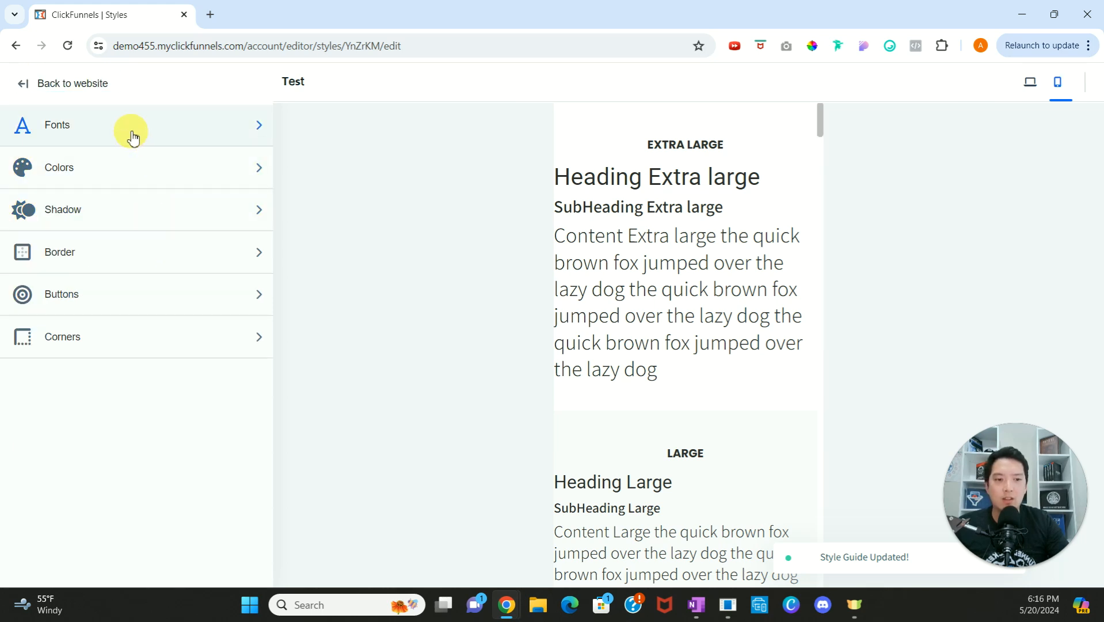
{"action": "left_click", "coordinate": [254, 170]}
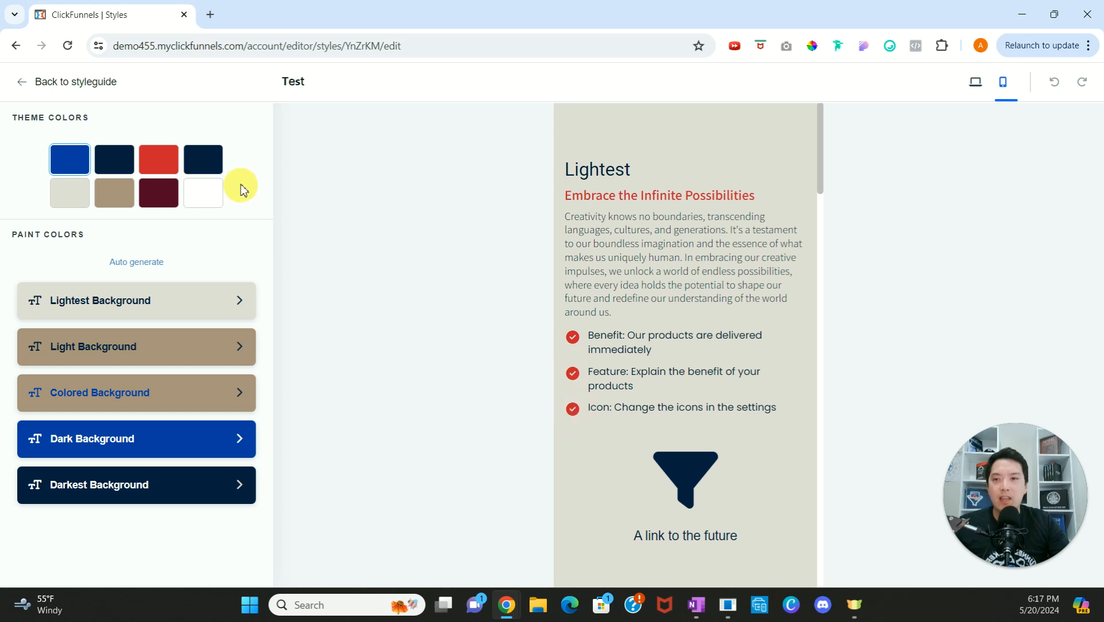
Step: Change the first theme color from blue to a dark green
{"action": "left_click", "coordinate": [72, 162]}
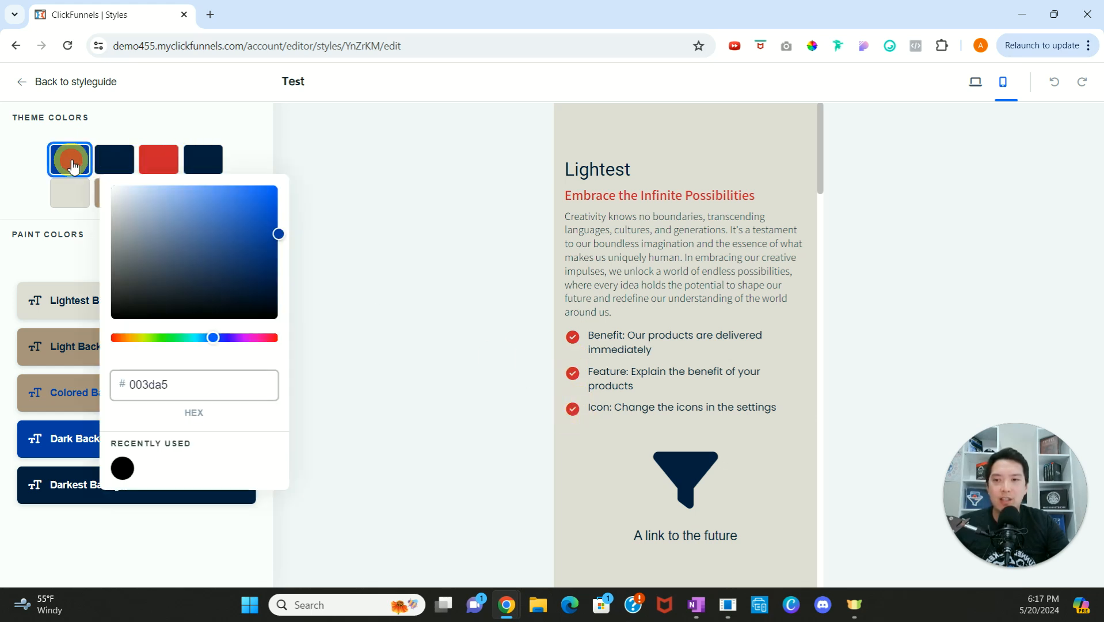
{"action": "left_click", "coordinate": [168, 338]}
{"action": "left_click_drag", "start_coordinate": [193, 238], "coordinate": [266, 257]}
Step: Change the second theme color from navy to a lime green (c2e949)
{"action": "left_click", "coordinate": [105, 161]}
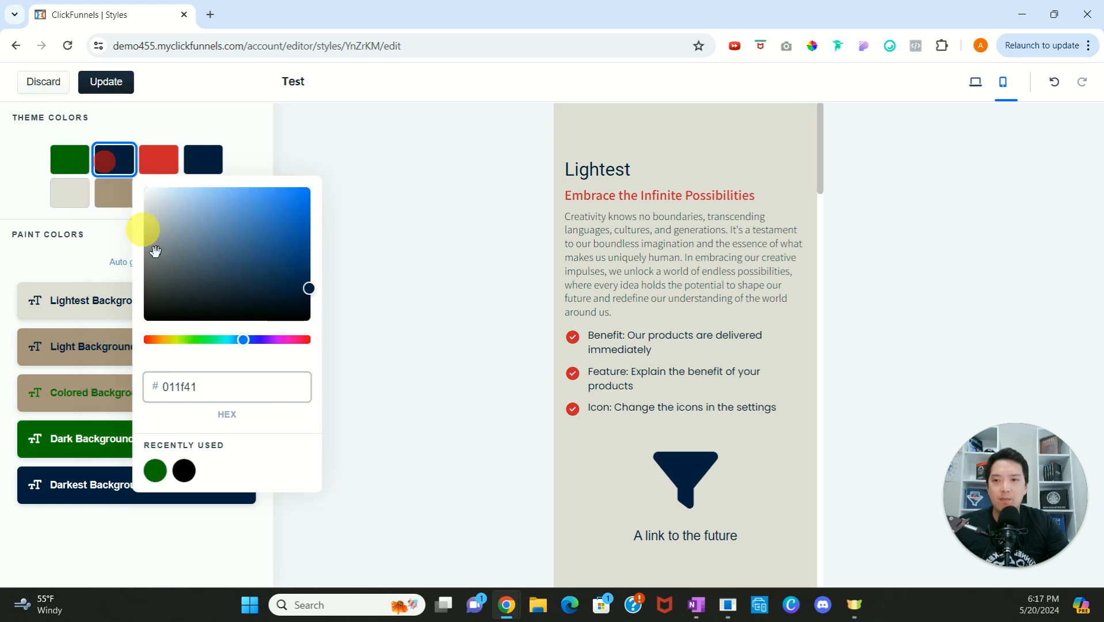
{"action": "left_click", "coordinate": [179, 339]}
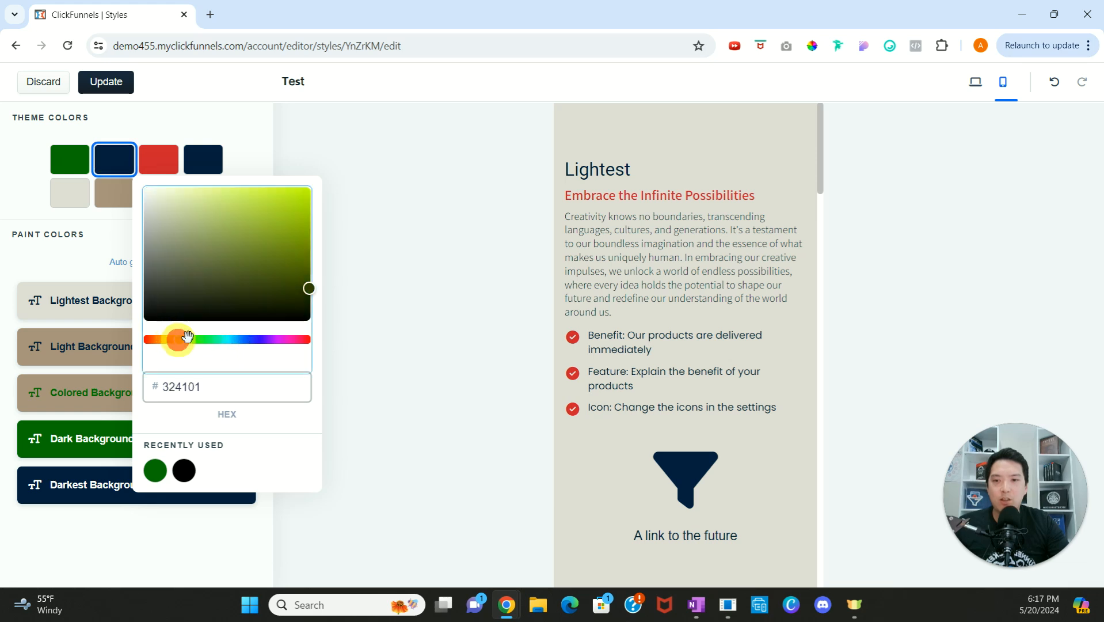
{"action": "left_click_drag", "start_coordinate": [267, 194], "coordinate": [260, 200]}
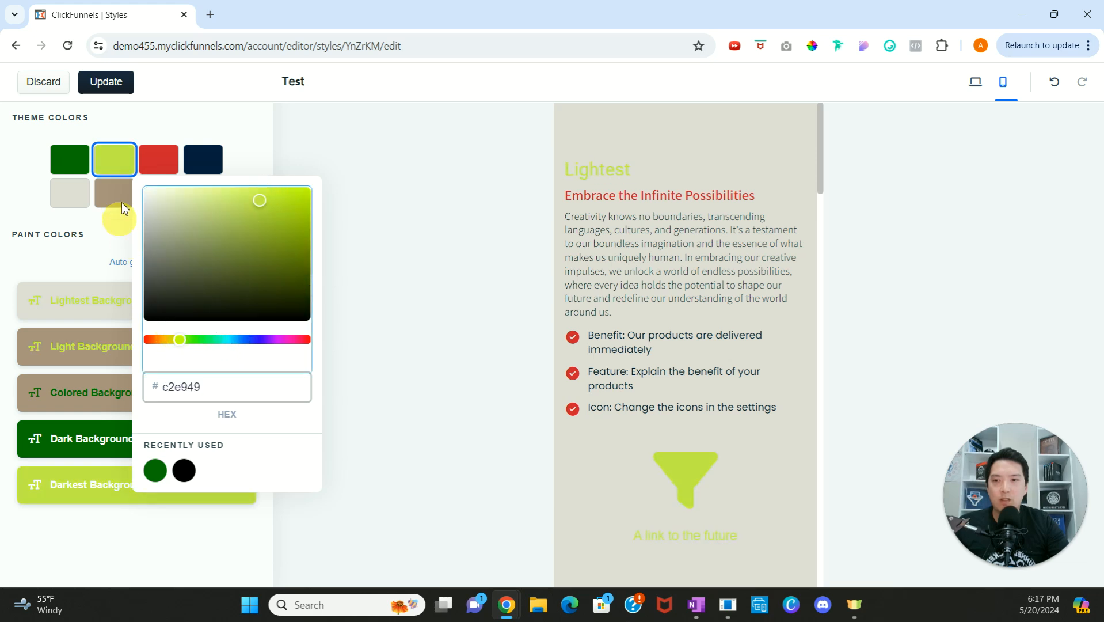
Step: Change the third theme color from red to a light lavender grey
{"action": "left_click", "coordinate": [156, 159]}
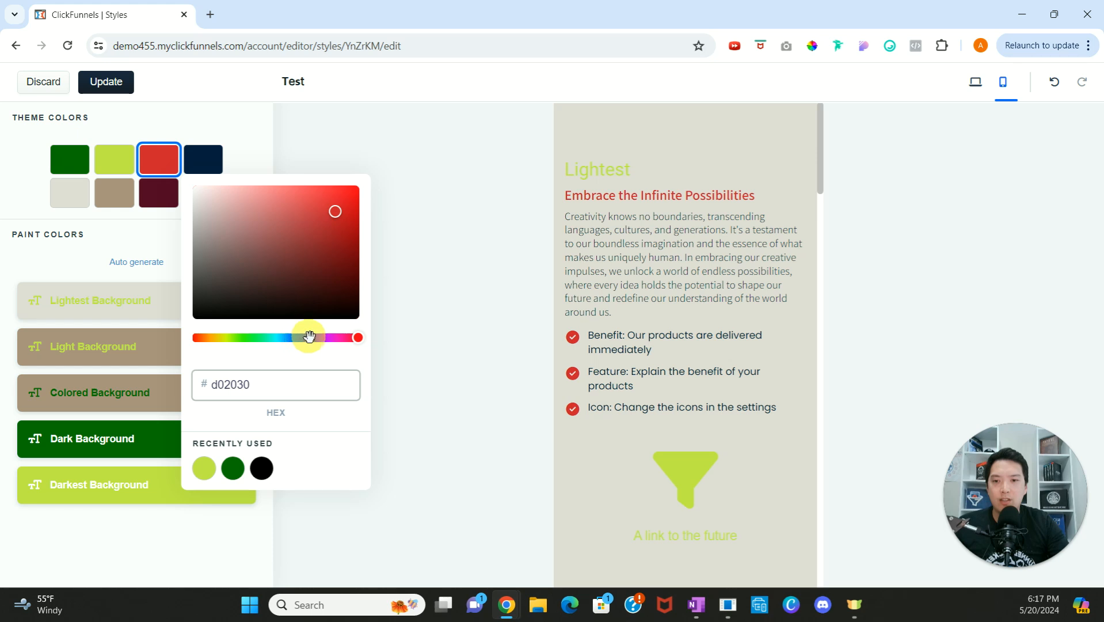
{"action": "left_click", "coordinate": [309, 336]}
{"action": "mouse_move", "coordinate": [308, 260]}
{"action": "left_mouse_down"}
{"action": "mouse_move", "coordinate": [339, 278]}
{"action": "mouse_move", "coordinate": [210, 203]}
{"action": "left_mouse_up"}
{"action": "left_click", "coordinate": [252, 147]}
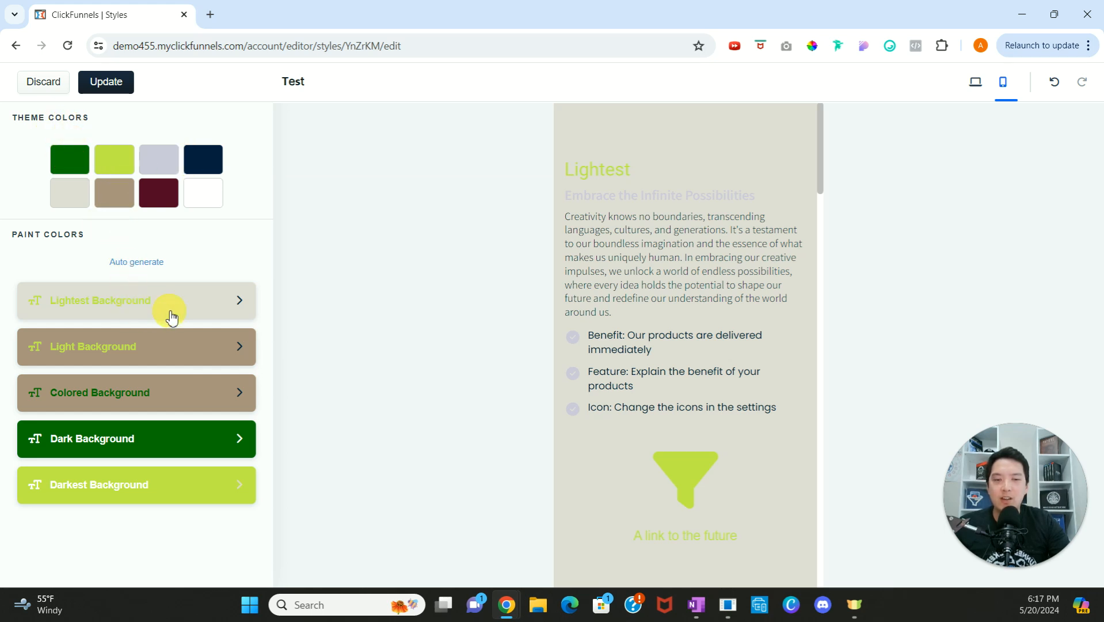
Step: For the Lightest Background, set the link color to dark green, the icon color to maroon and the bullets color to tan
{"action": "left_click", "coordinate": [199, 311]}
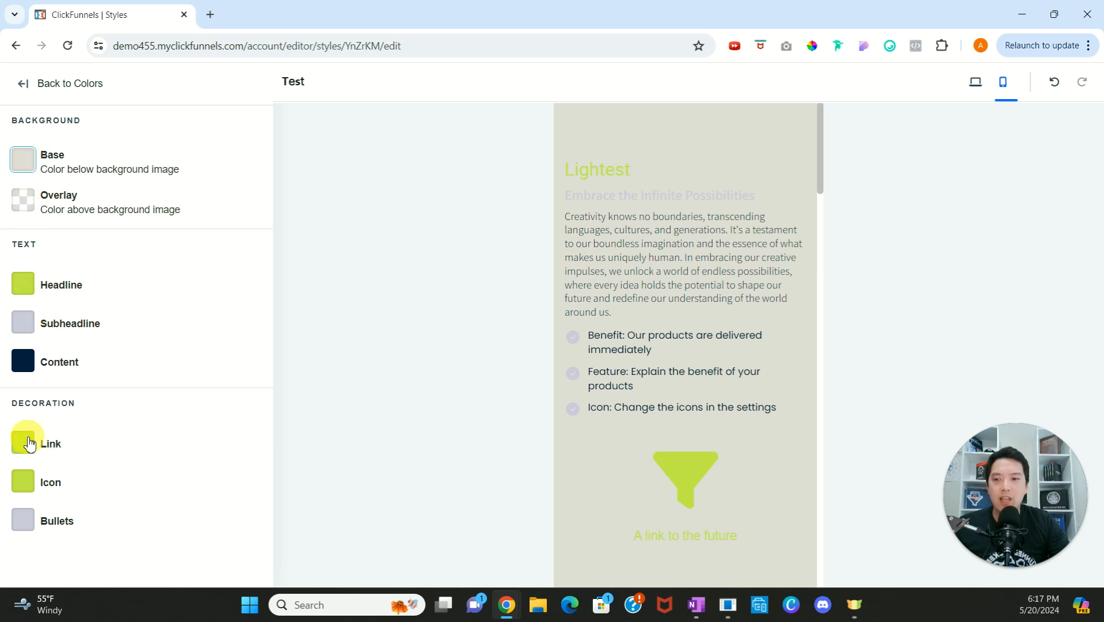
{"action": "left_click", "coordinate": [21, 443]}
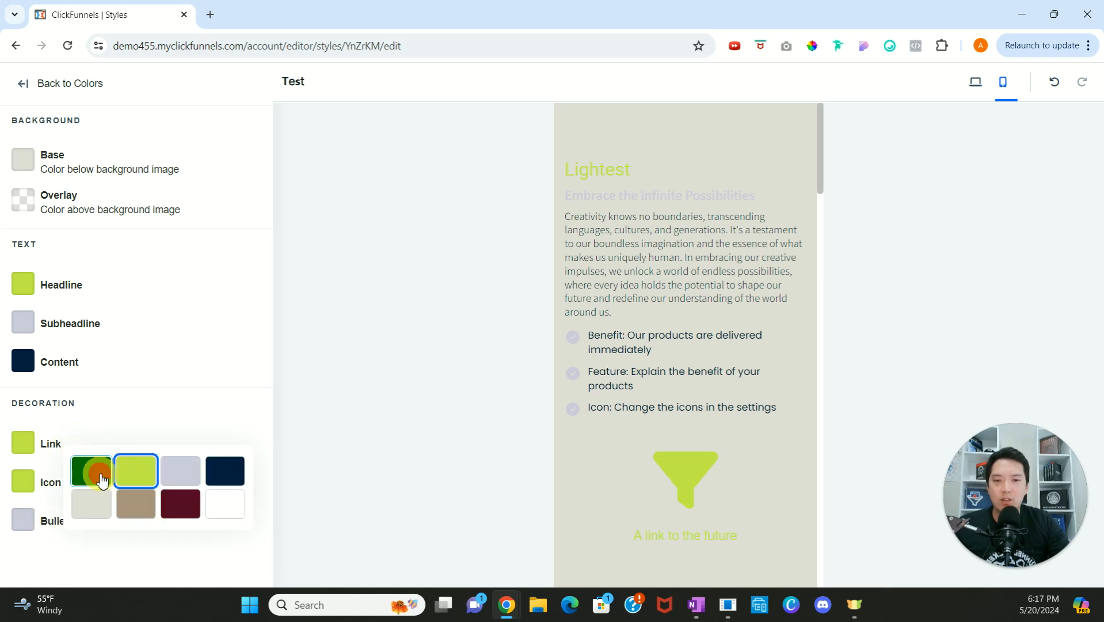
{"action": "left_click", "coordinate": [100, 477]}
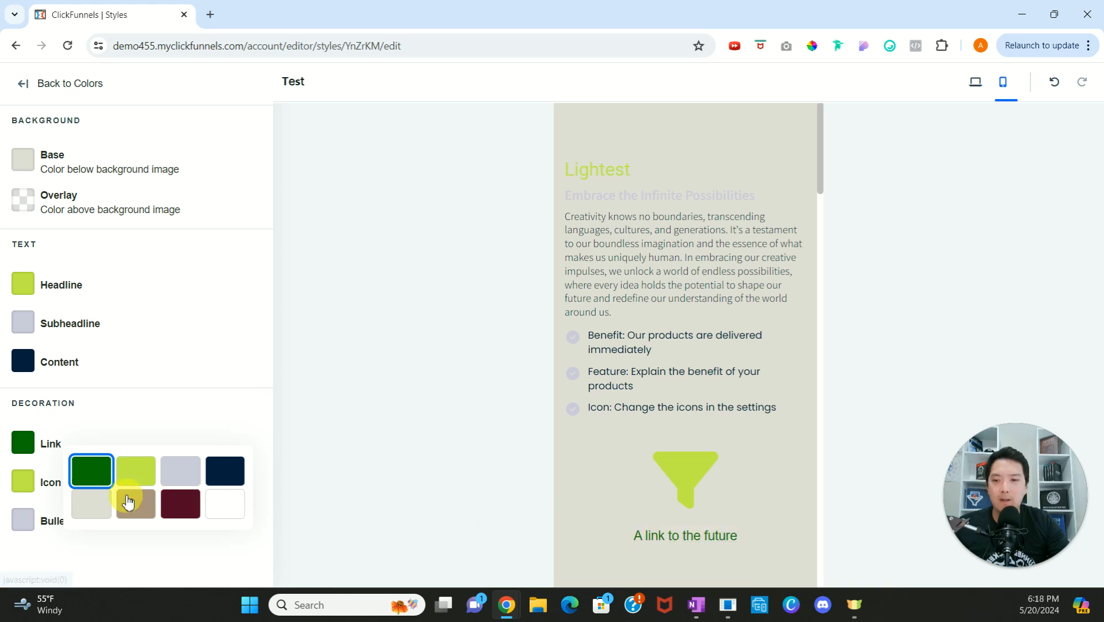
{"action": "left_click", "coordinate": [23, 482]}
{"action": "left_click", "coordinate": [190, 538]}
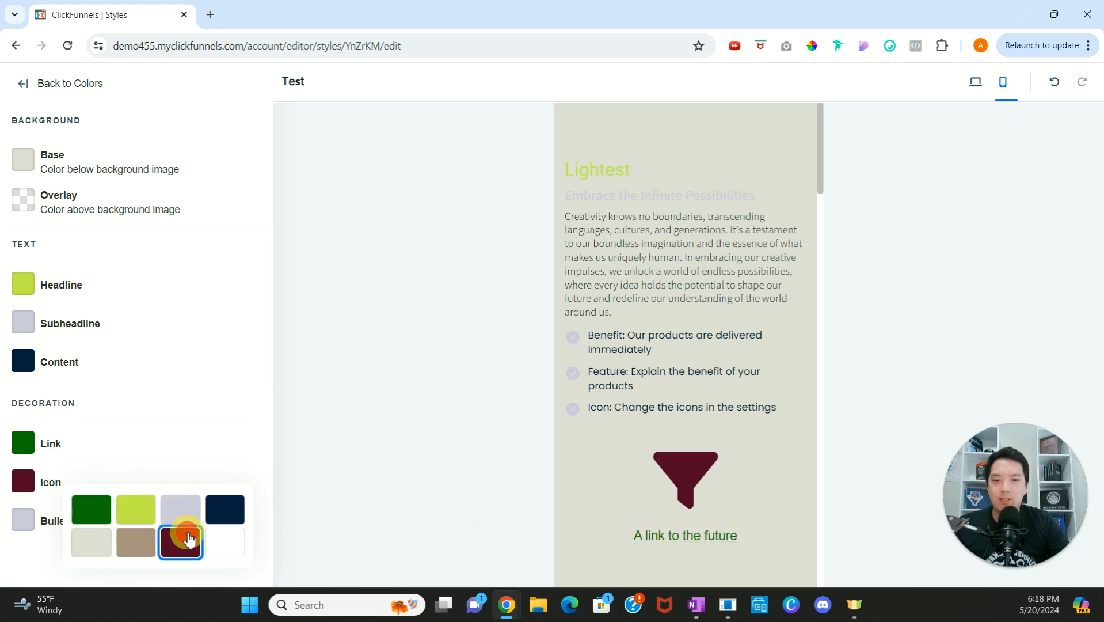
{"action": "left_click", "coordinate": [23, 520]}
{"action": "left_click", "coordinate": [147, 547]}
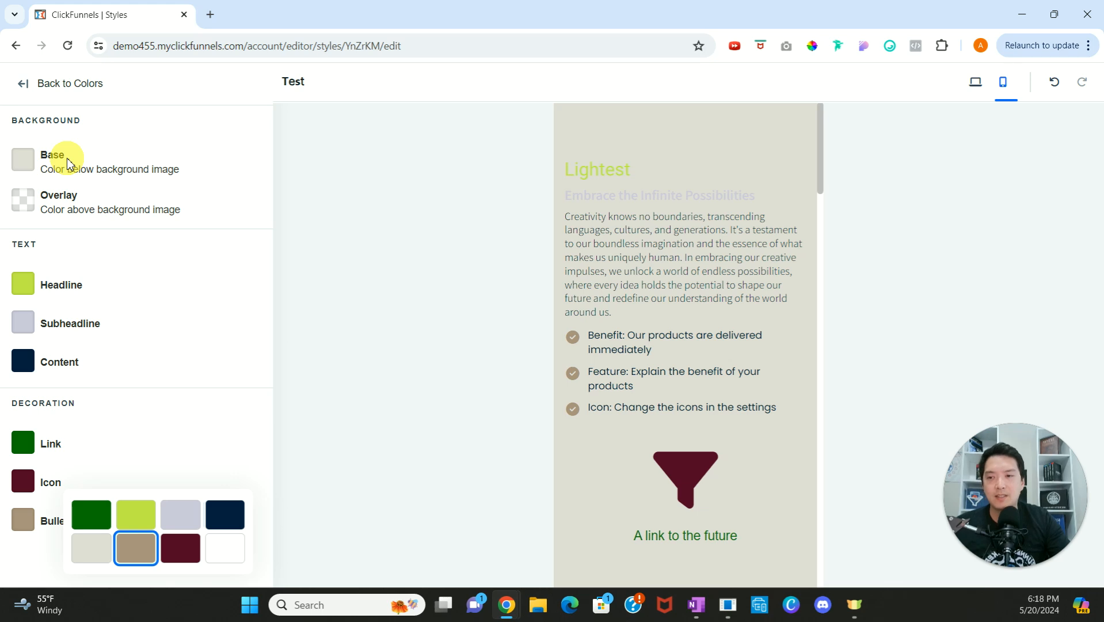
Step: Save the color changes to the Test style and return to the styleguide
{"action": "left_click", "coordinate": [24, 84]}
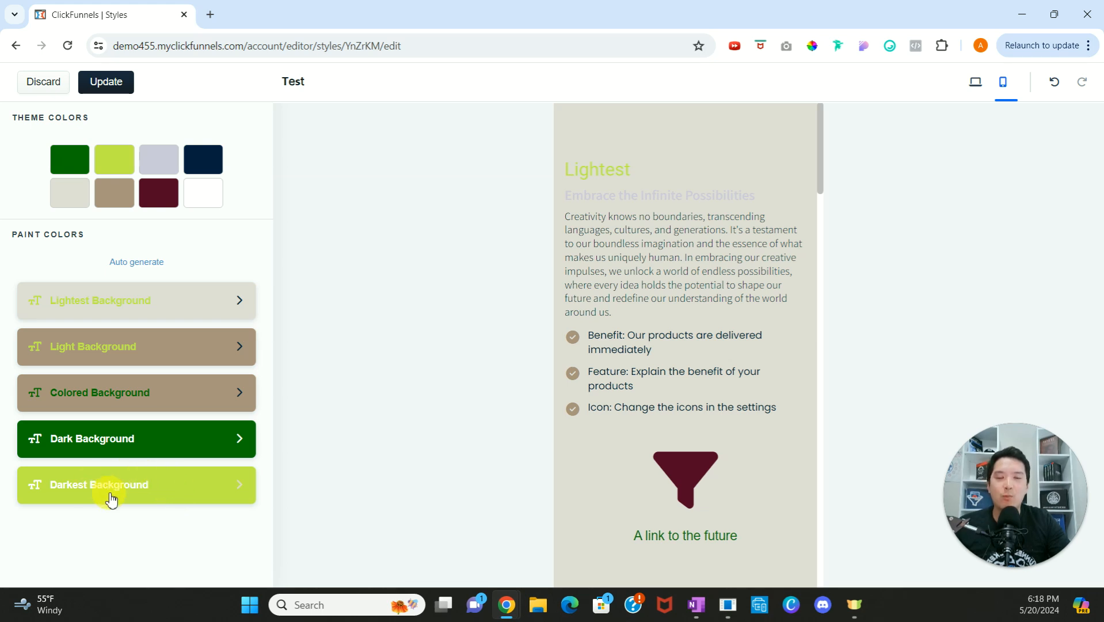
{"action": "left_click", "coordinate": [107, 83]}
{"action": "left_click", "coordinate": [54, 80]}
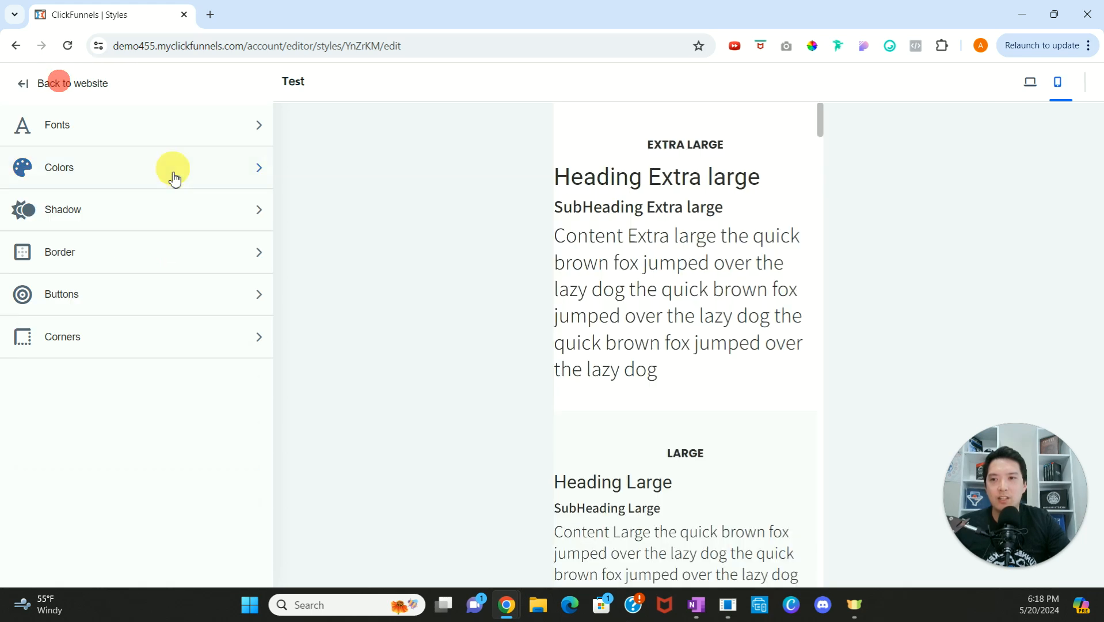
Step: Open the shadow settings and look through the previews of the three shadow styles
{"action": "left_click", "coordinate": [259, 213]}
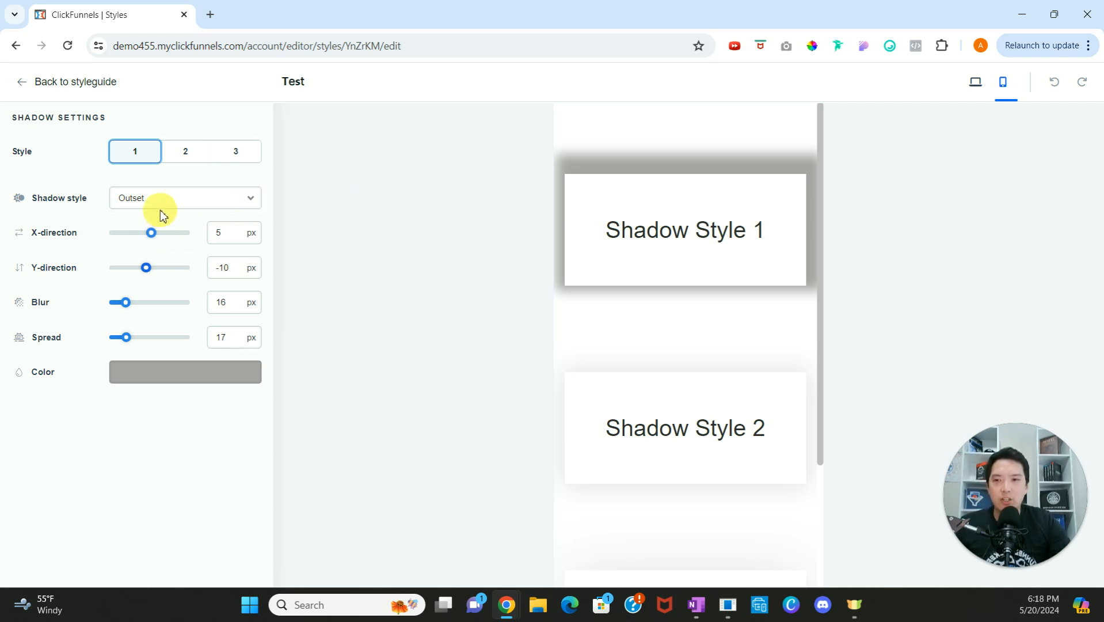
{"action": "left_click", "coordinate": [176, 155]}
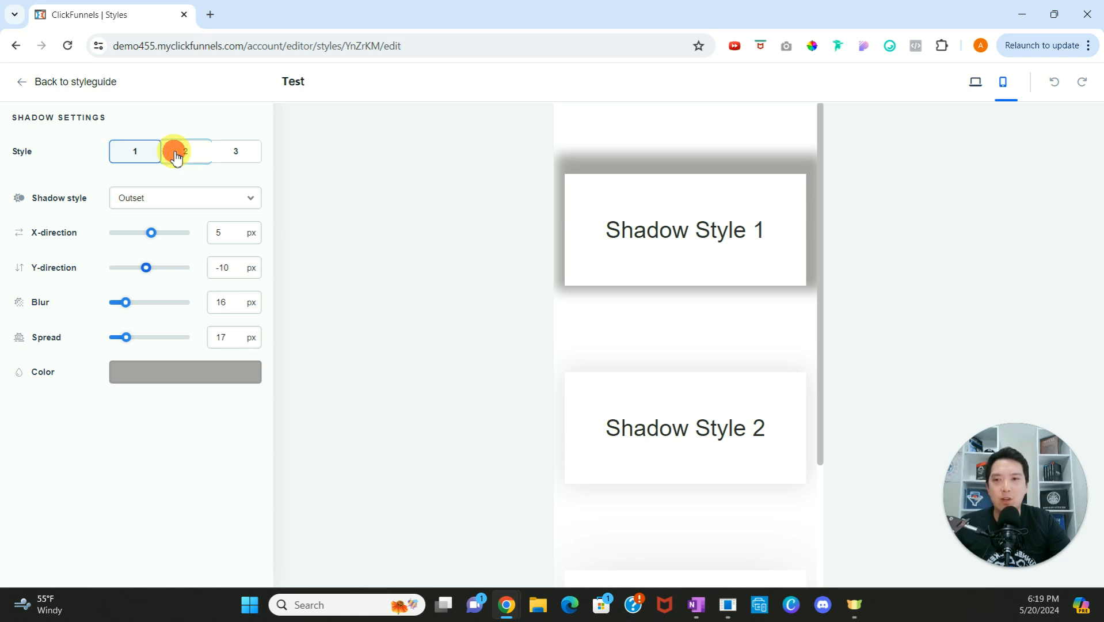
{"action": "left_click", "coordinate": [235, 151]}
{"action": "left_click", "coordinate": [130, 152]}
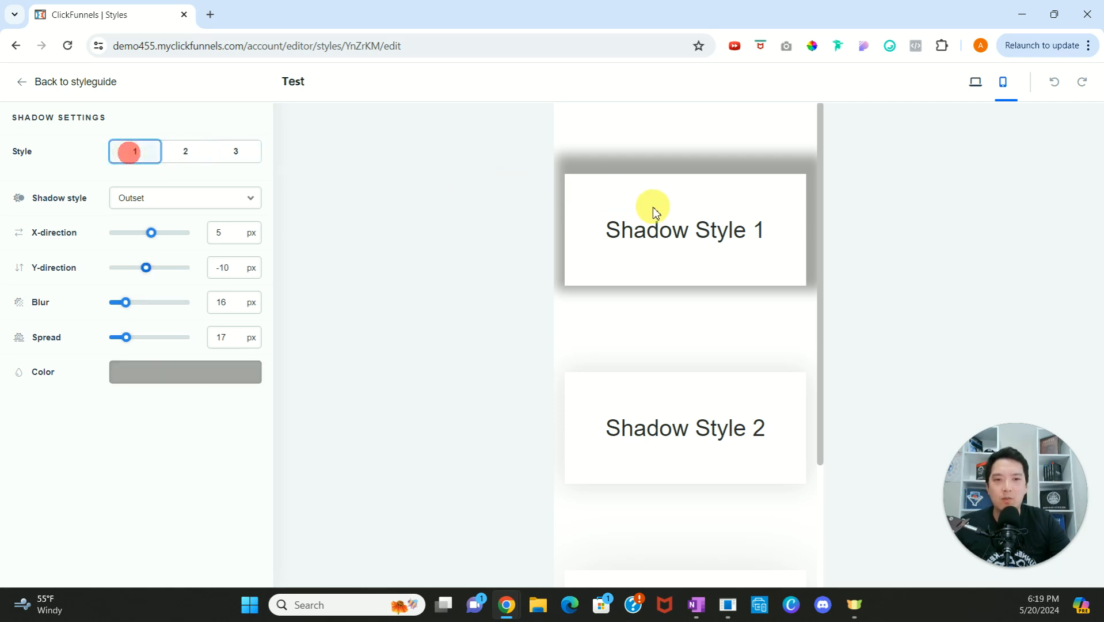
{"action": "scroll", "coordinate": [656, 219], "scroll_direction": "down", "scroll_amount": 3}
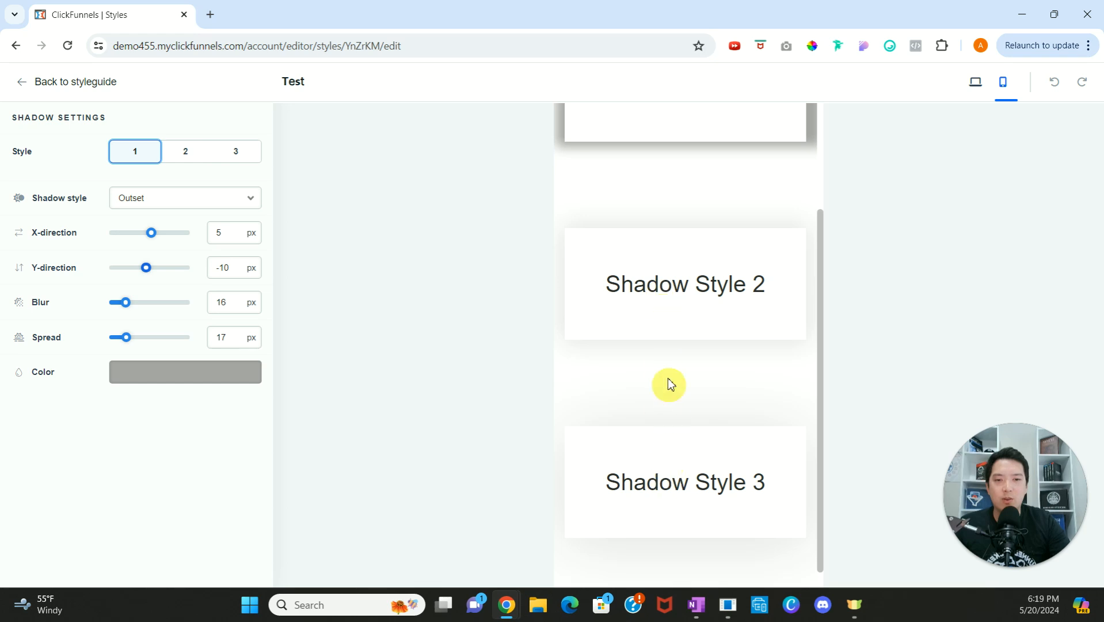
{"action": "scroll", "coordinate": [671, 345], "scroll_direction": "up", "scroll_amount": 3}
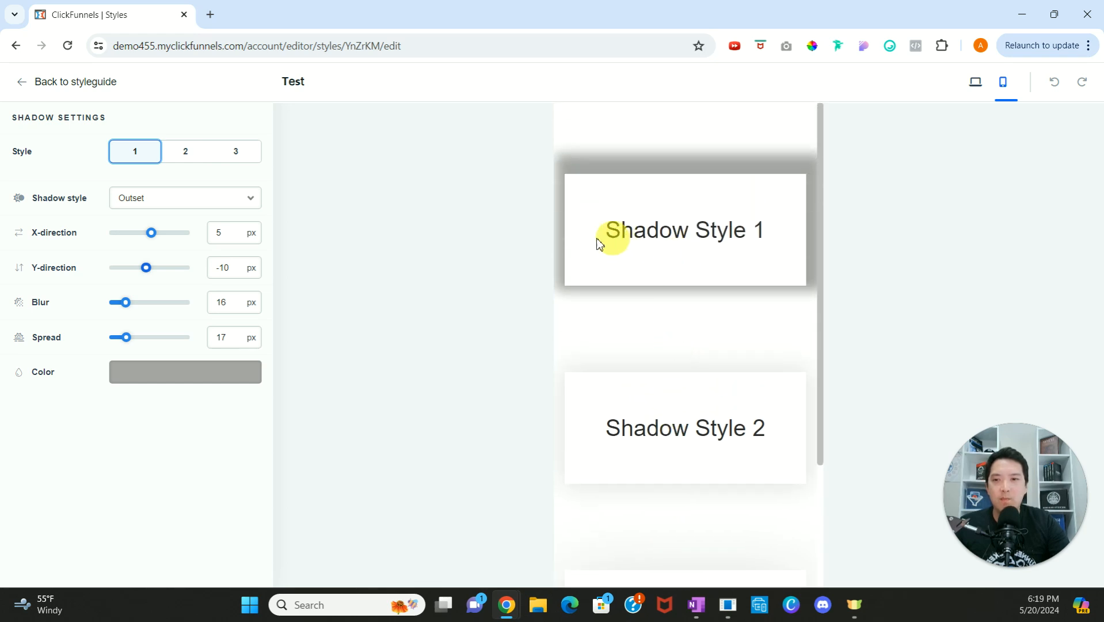
Step: Try the Inset option on shadow style 1 and switch it back to Outset
{"action": "left_click", "coordinate": [201, 199]}
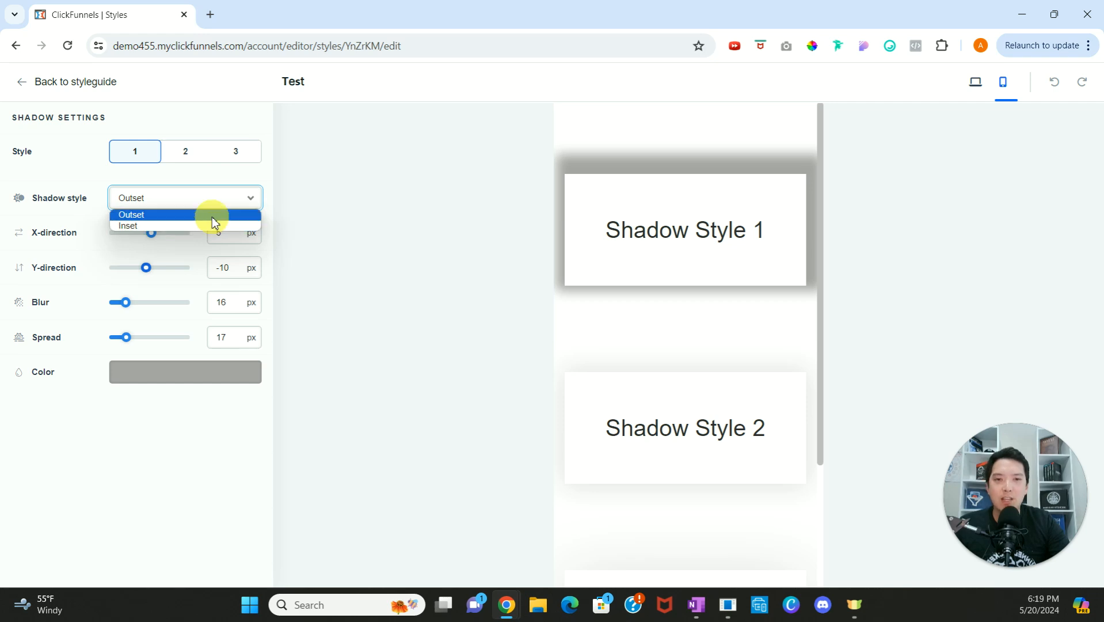
{"action": "left_click", "coordinate": [214, 226]}
{"action": "left_click", "coordinate": [217, 202]}
{"action": "left_click", "coordinate": [209, 213]}
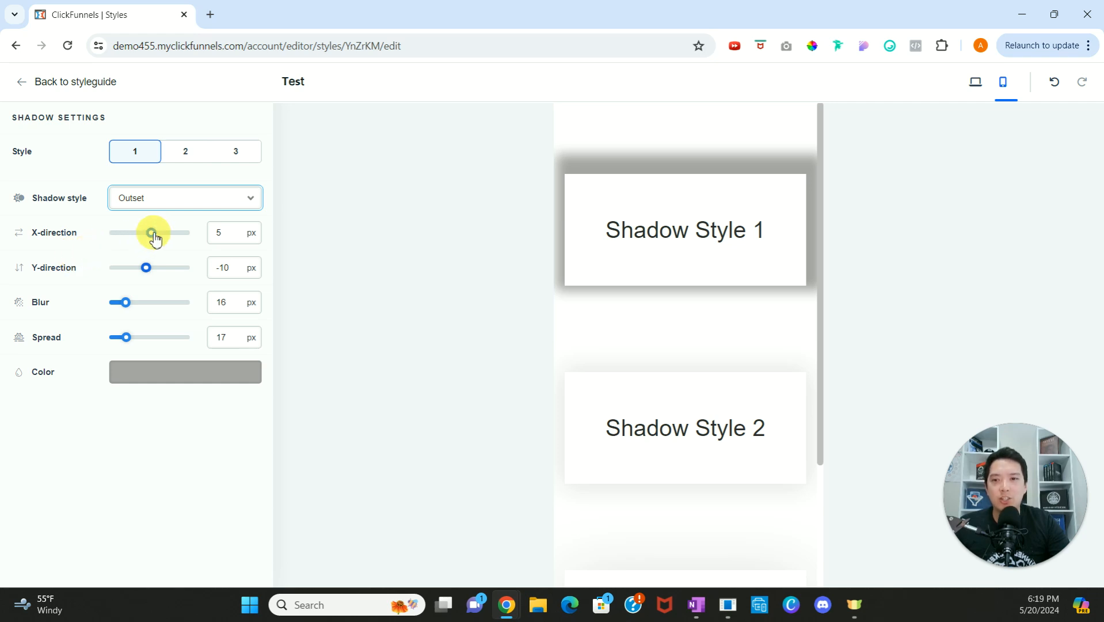
Step: Set shadow style 1's Y-direction to 11 px, blur to 19 px and spread to 3 px
{"action": "mouse_move", "coordinate": [148, 272]}
{"action": "left_mouse_down"}
{"action": "mouse_move", "coordinate": [161, 274]}
{"action": "mouse_move", "coordinate": [153, 268]}
{"action": "left_mouse_up"}
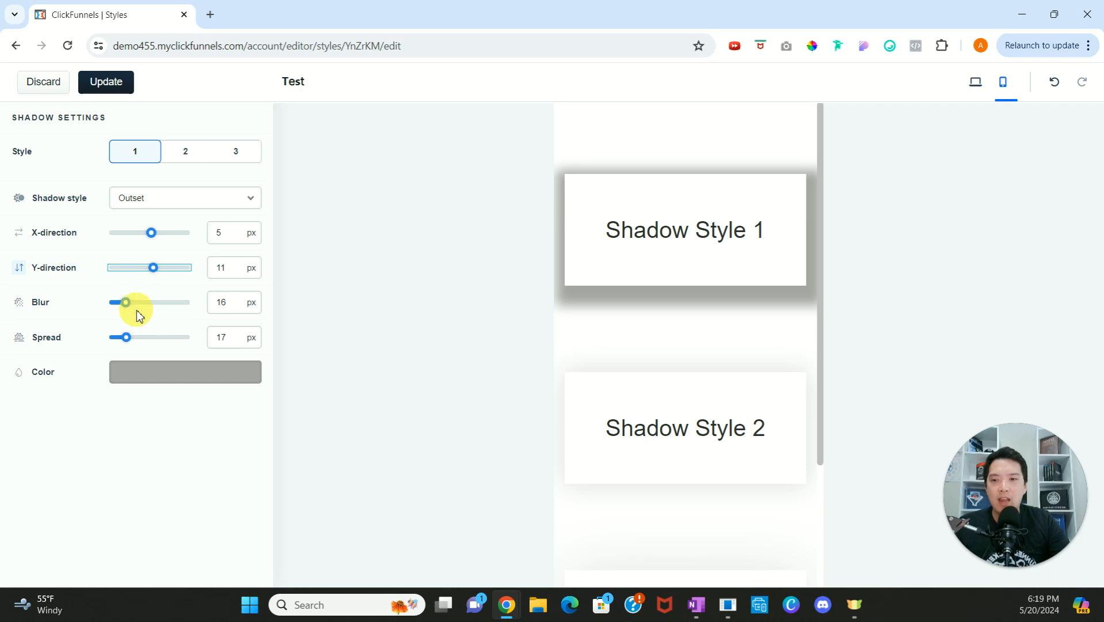
{"action": "left_click_drag", "start_coordinate": [125, 302], "coordinate": [191, 308]}
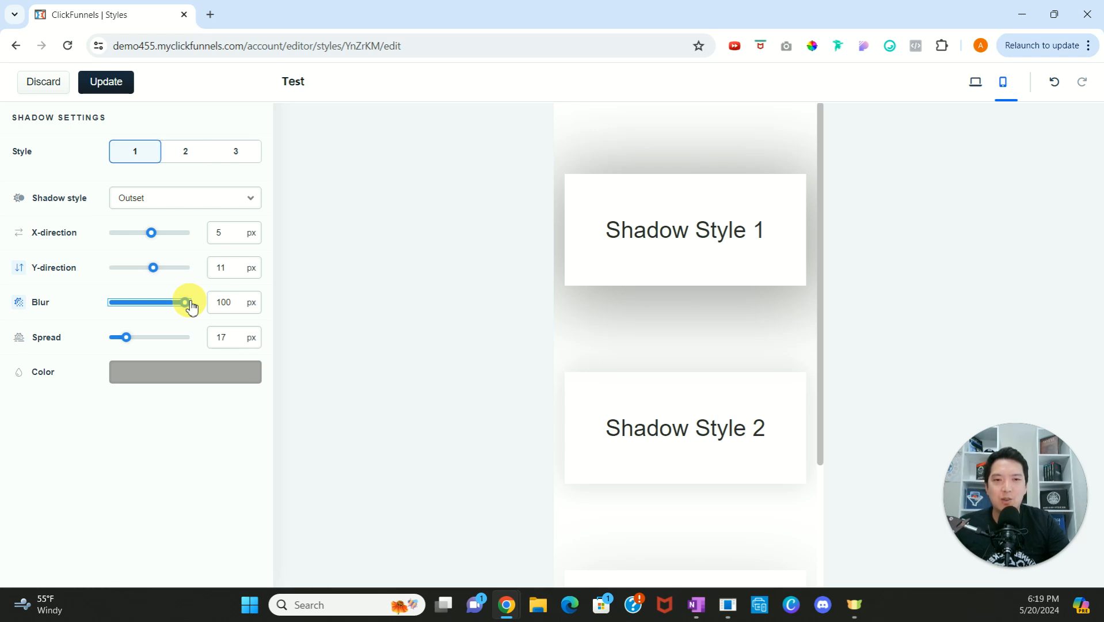
{"action": "left_click_drag", "start_coordinate": [191, 307], "coordinate": [107, 308]}
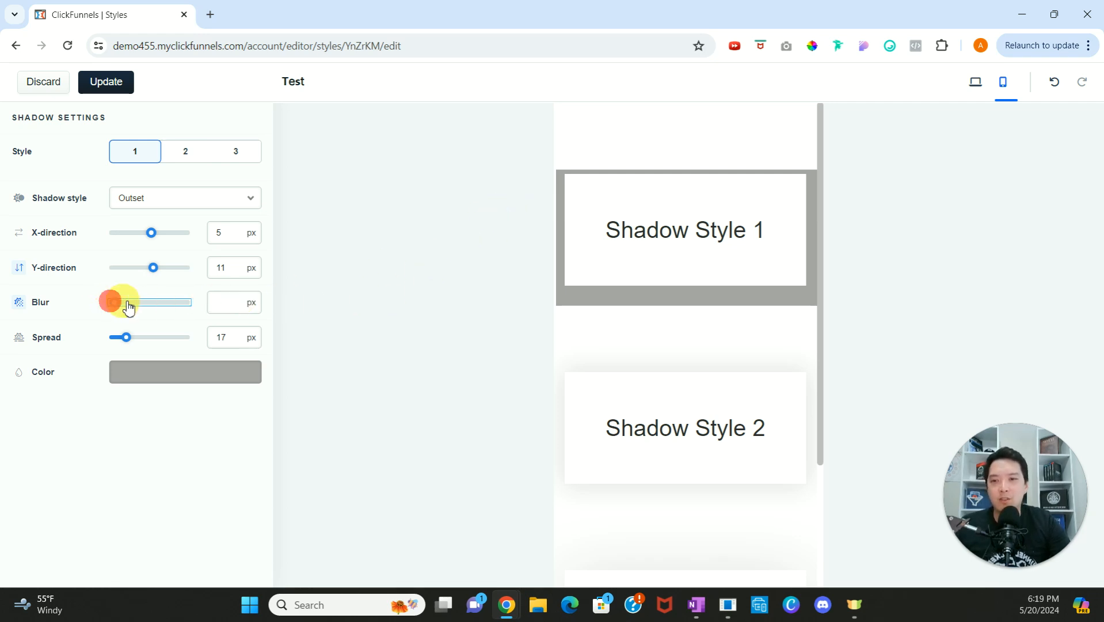
{"action": "left_click_drag", "start_coordinate": [113, 305], "coordinate": [126, 302]}
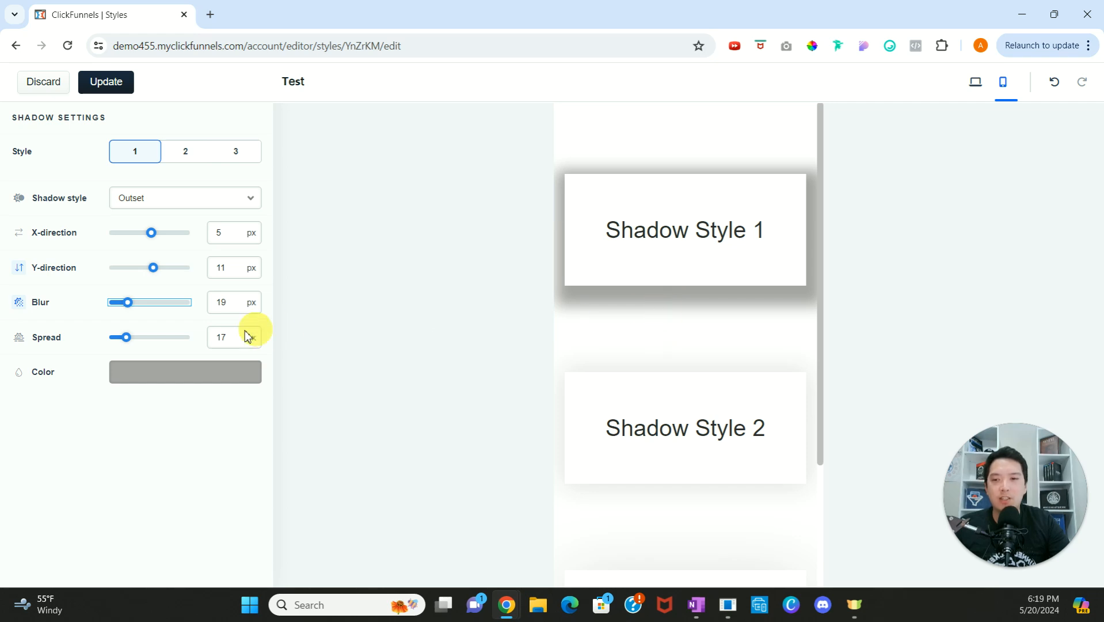
{"action": "left_click_drag", "start_coordinate": [126, 338], "coordinate": [247, 338]}
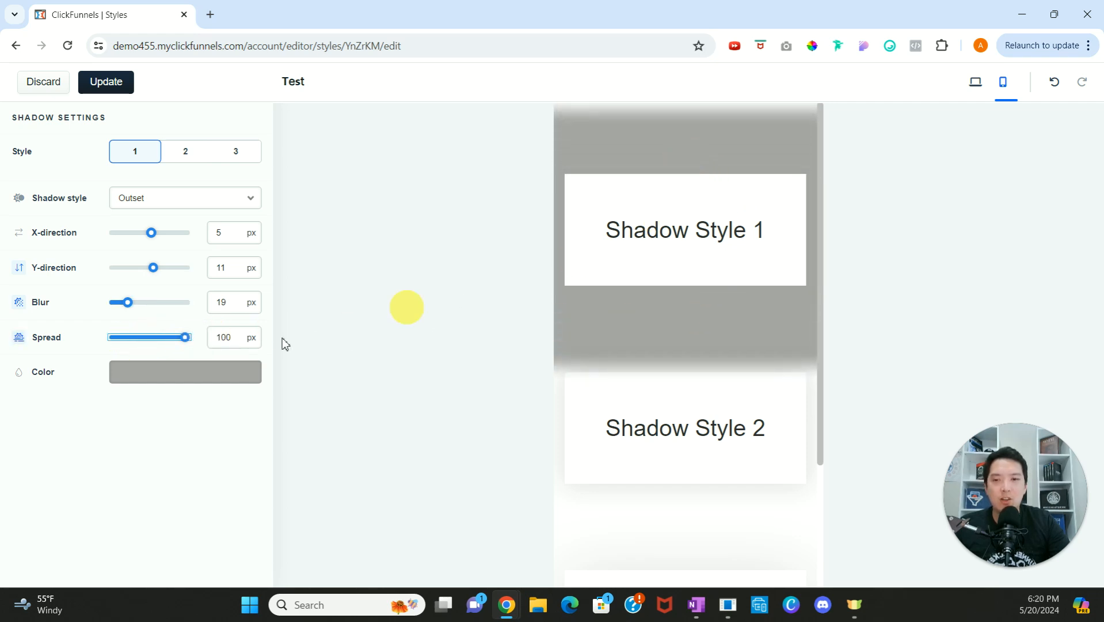
{"action": "left_click_drag", "start_coordinate": [188, 343], "coordinate": [115, 341]}
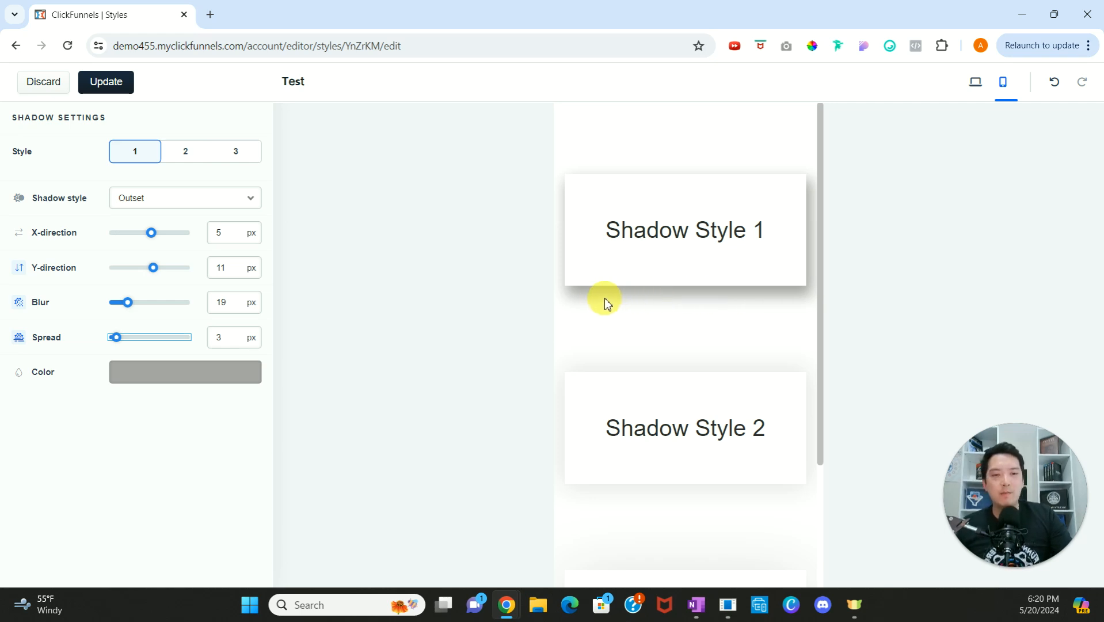
Step: Change shadow style 1's color to a custom blue (1b59d1) and return to the styleguide
{"action": "left_click", "coordinate": [197, 376]}
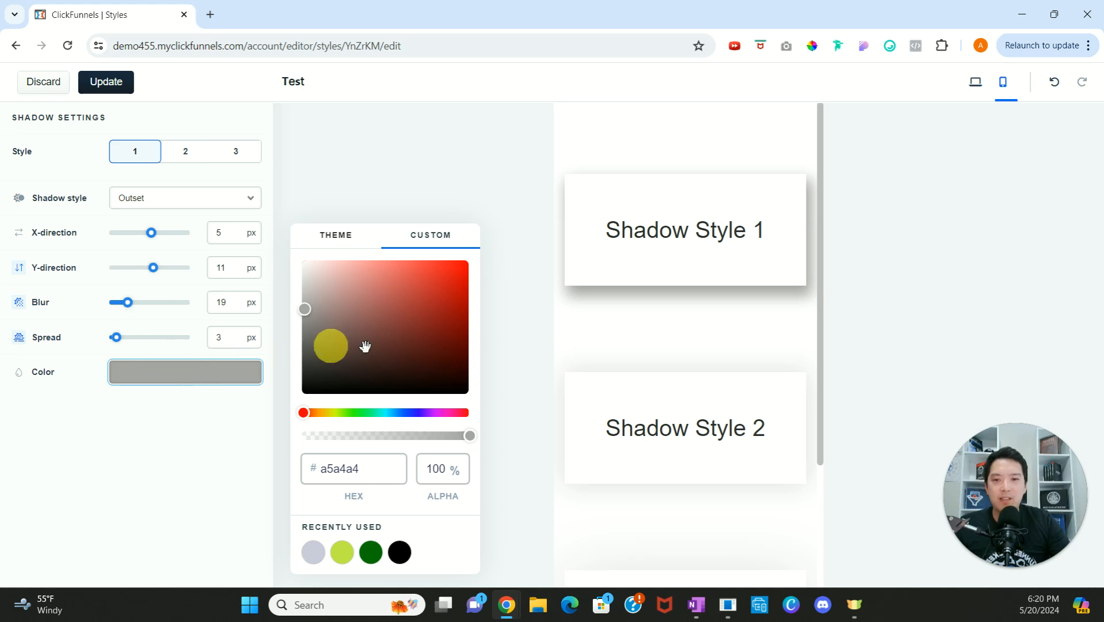
{"action": "left_click", "coordinate": [447, 285]}
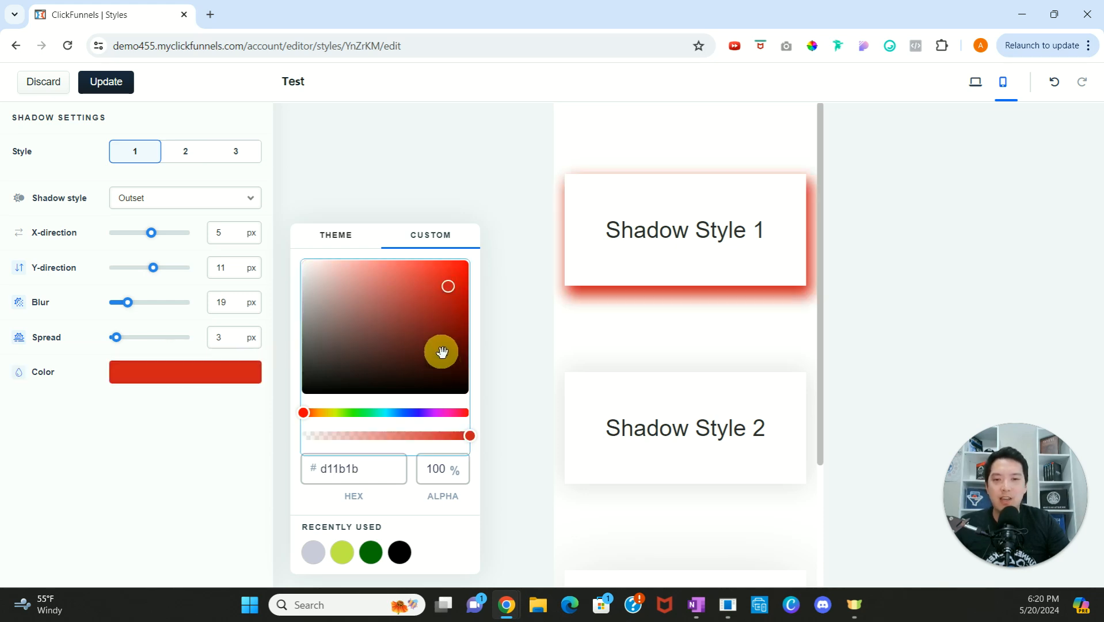
{"action": "left_click", "coordinate": [404, 412]}
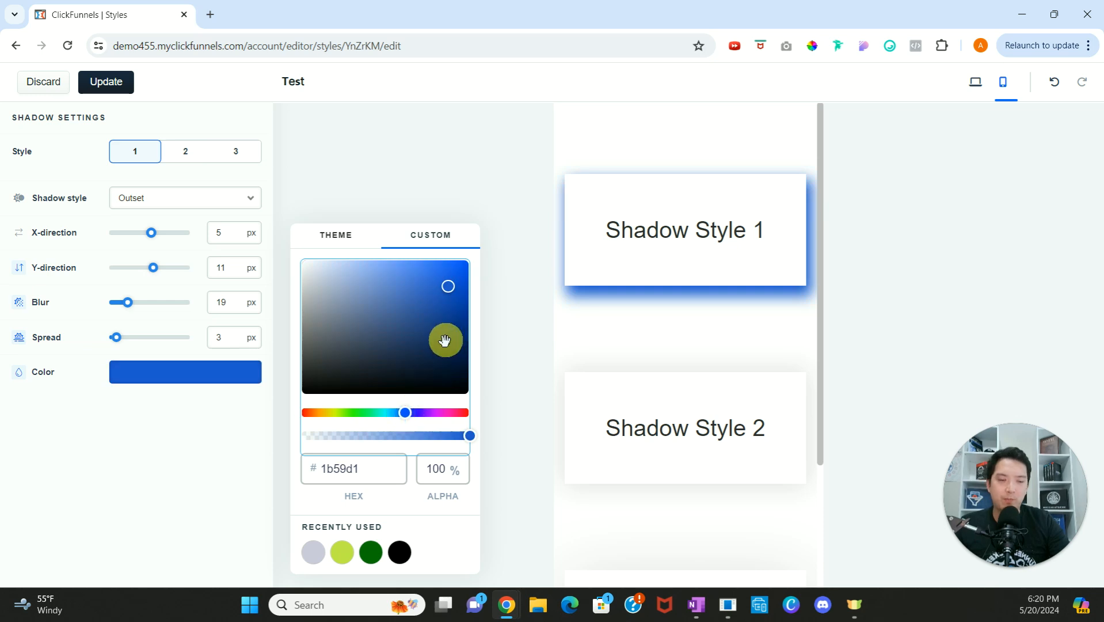
{"action": "left_click", "coordinate": [192, 418]}
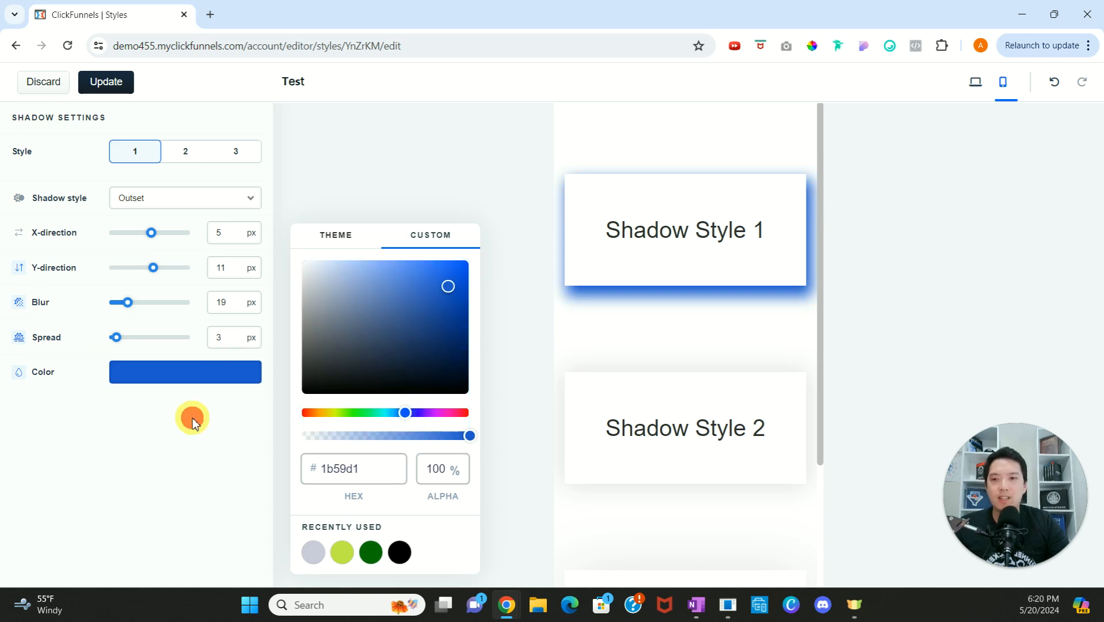
{"action": "left_click", "coordinate": [60, 87]}
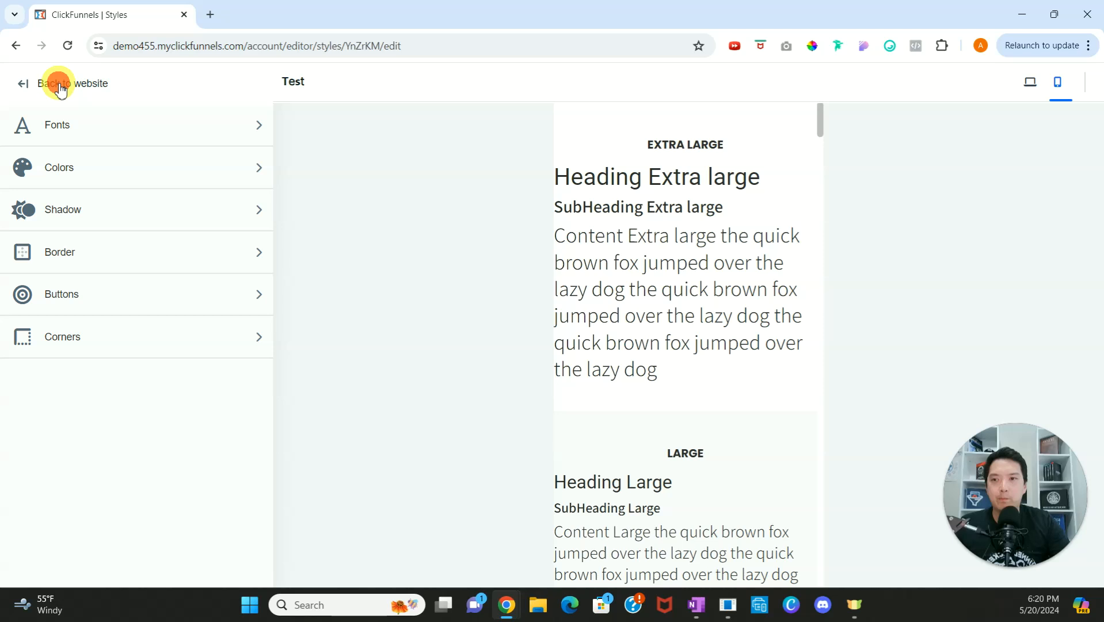
Step: Open the border settings and look through the previews of the three border styles
{"action": "left_click", "coordinate": [173, 263]}
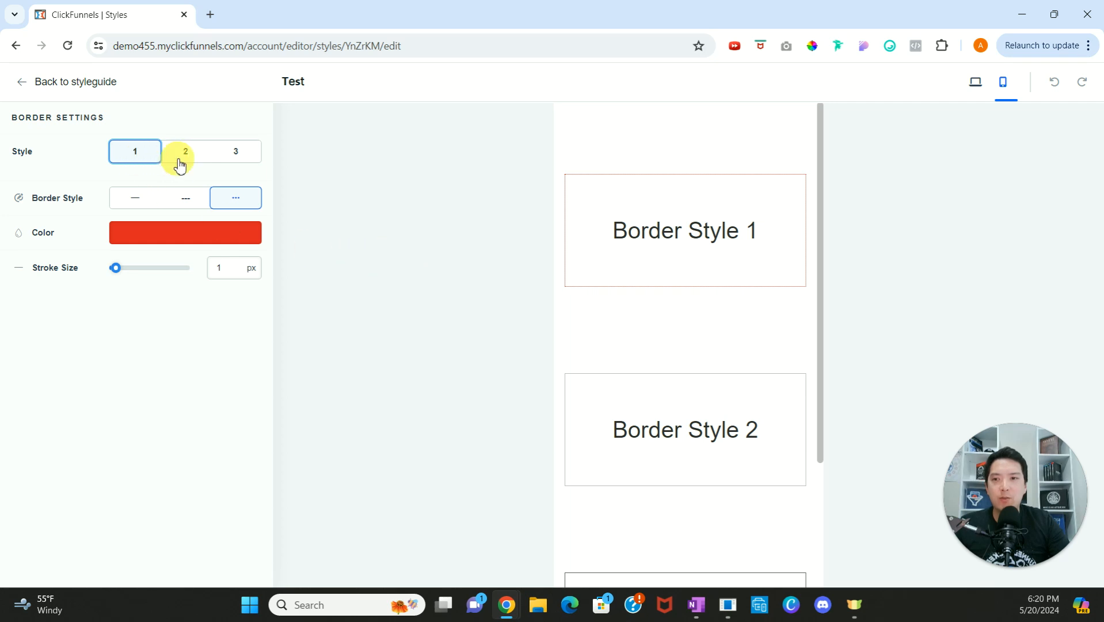
{"action": "scroll", "coordinate": [712, 262], "scroll_direction": "down", "scroll_amount": 3}
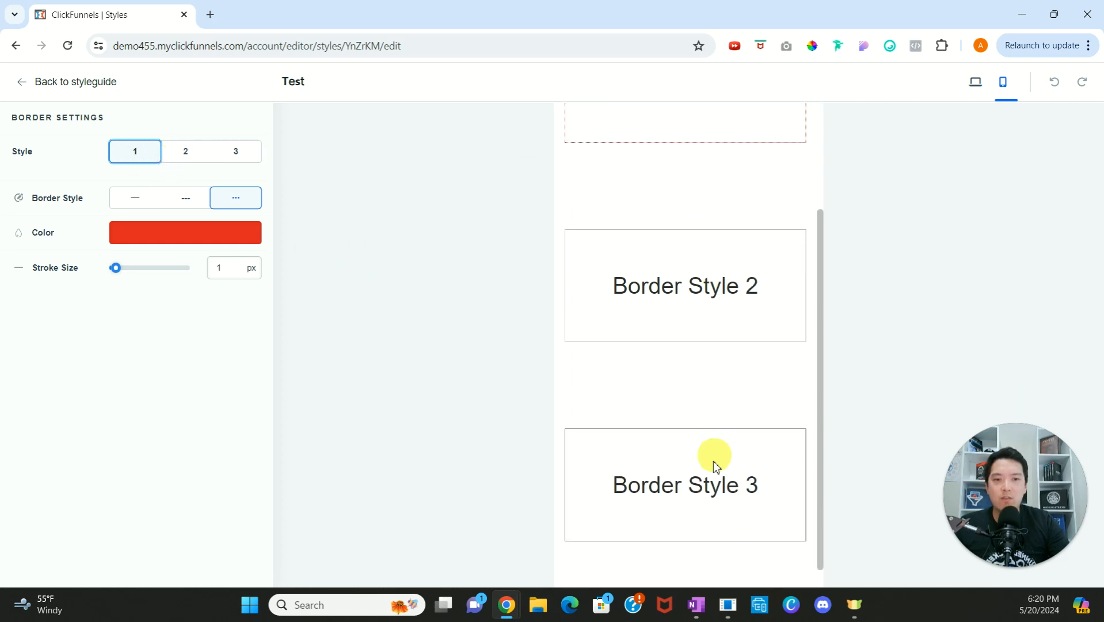
{"action": "scroll", "coordinate": [696, 276], "scroll_direction": "up", "scroll_amount": 3}
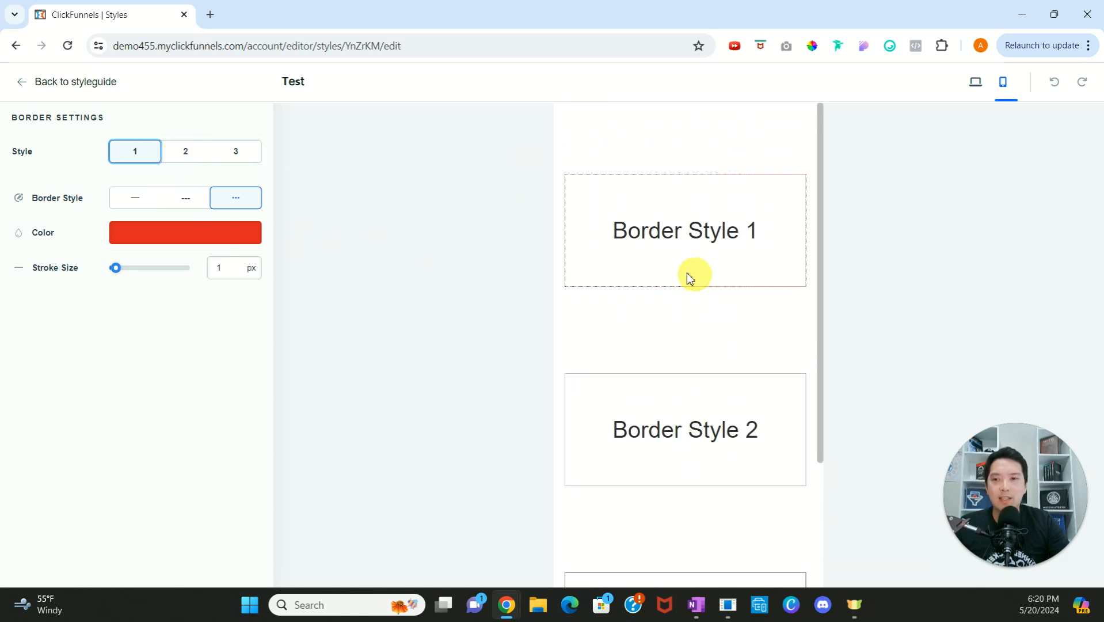
Step: Try the solid and dashed line types on border style 1 and switch it back to dotted
{"action": "left_click", "coordinate": [122, 201]}
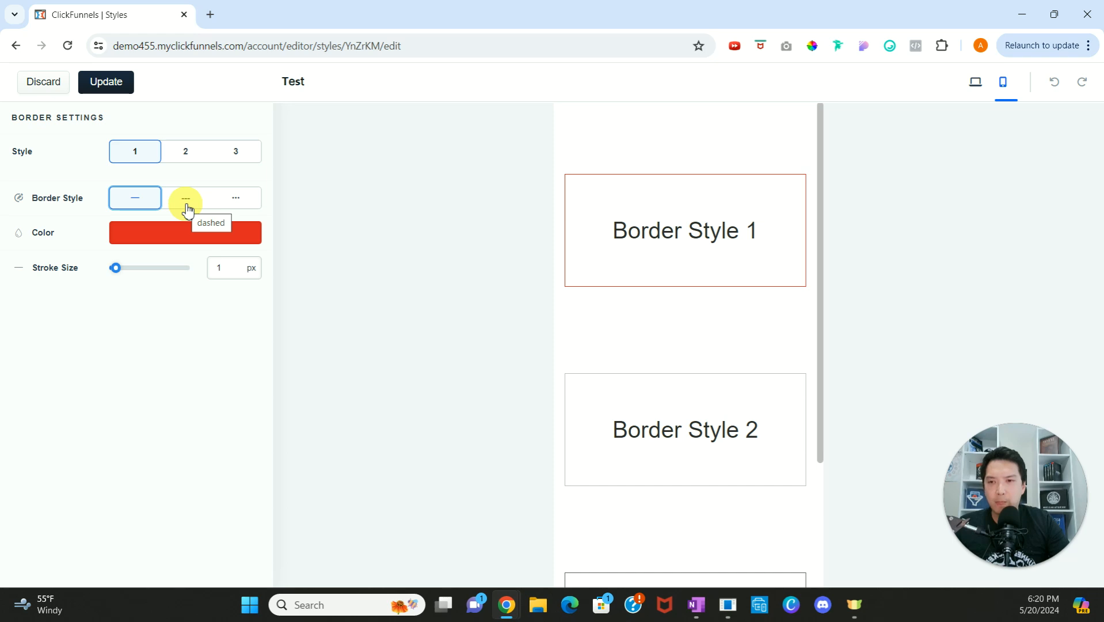
{"action": "left_click", "coordinate": [186, 206]}
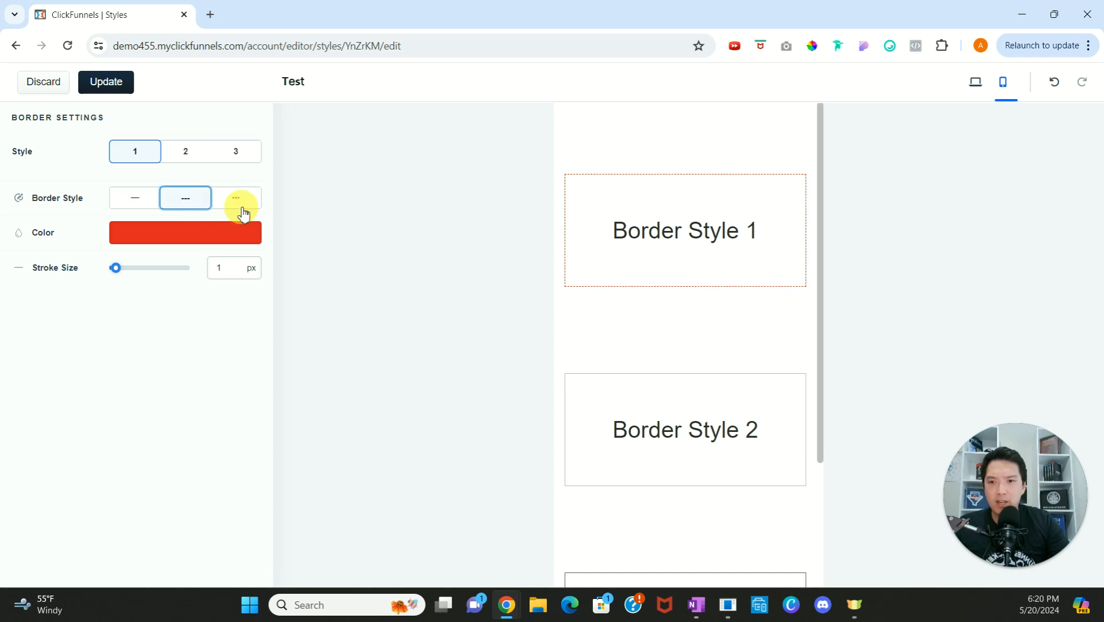
{"action": "left_click", "coordinate": [240, 207]}
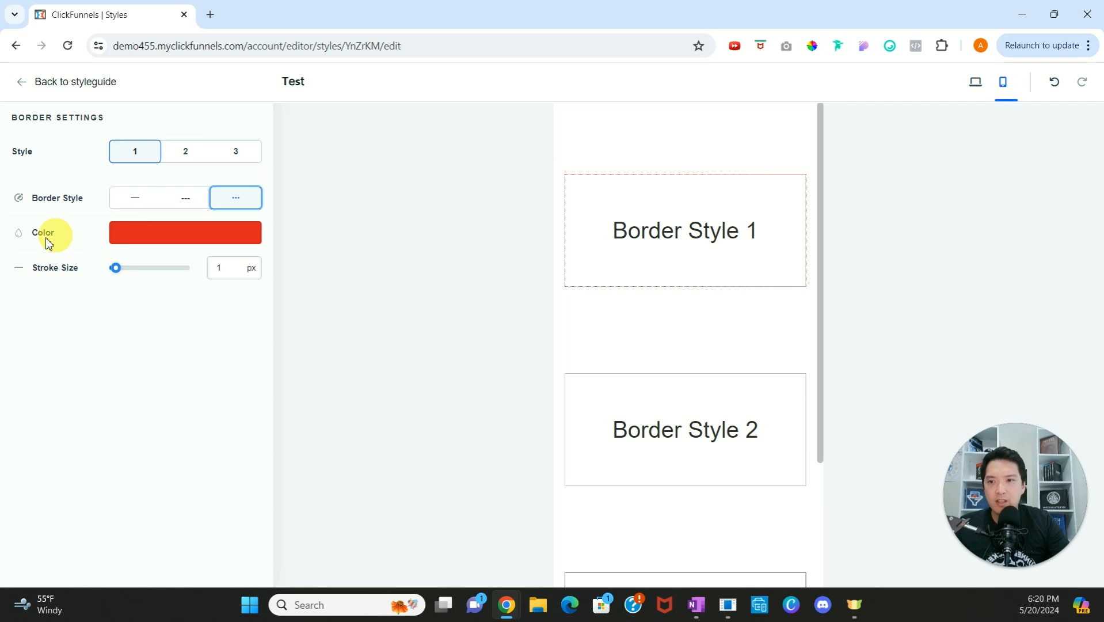
Step: Try a 10 px stroke with dashed, dotted and solid lines on border style 1, and discard the changes
{"action": "mouse_move", "coordinate": [115, 268]}
{"action": "left_mouse_down"}
{"action": "mouse_move", "coordinate": [197, 274]}
{"action": "mouse_move", "coordinate": [105, 273]}
{"action": "mouse_move", "coordinate": [128, 271]}
{"action": "left_mouse_up"}
{"action": "left_click", "coordinate": [178, 196]}
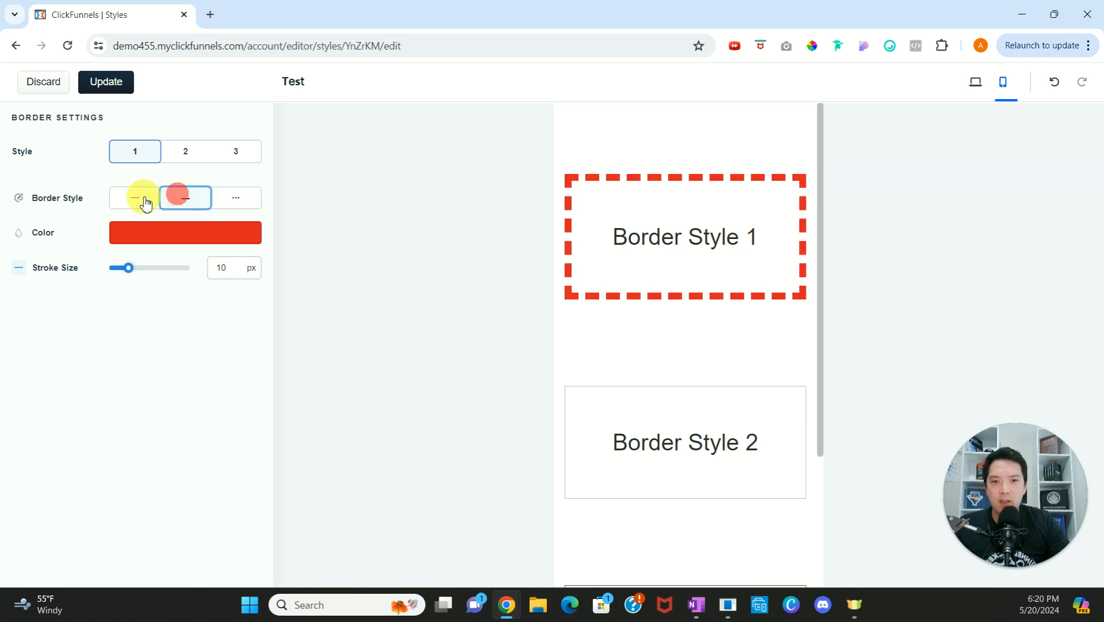
{"action": "left_click", "coordinate": [231, 197]}
{"action": "left_click", "coordinate": [186, 200]}
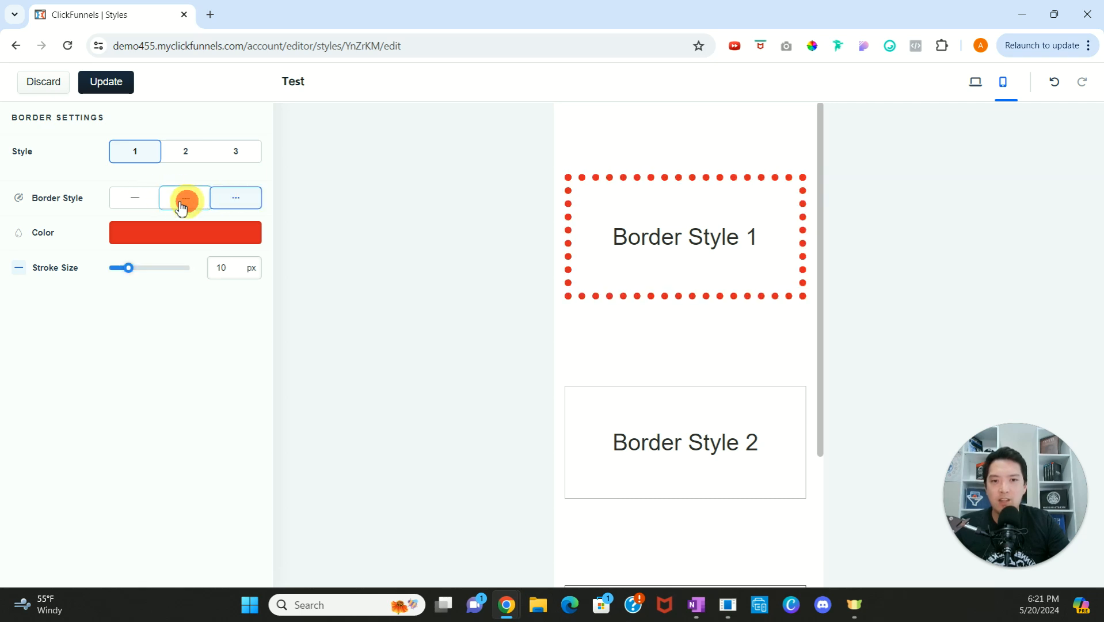
{"action": "left_click", "coordinate": [138, 206]}
{"action": "left_click", "coordinate": [46, 87]}
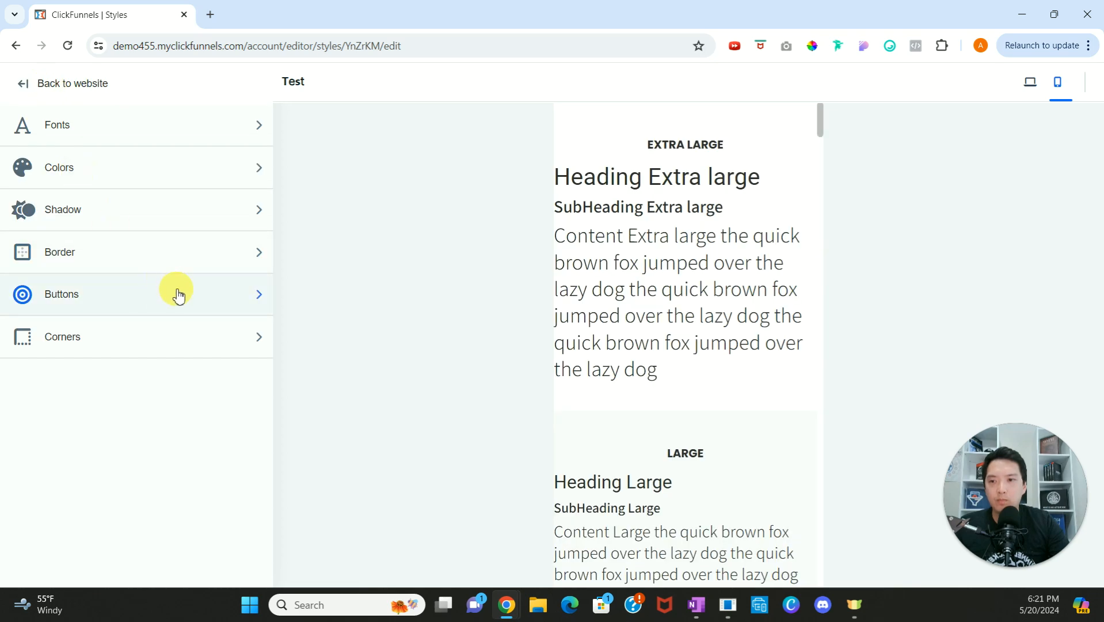
Step: Open the button settings and examine the default, hover and pressed states of button style 1
{"action": "left_click", "coordinate": [197, 294]}
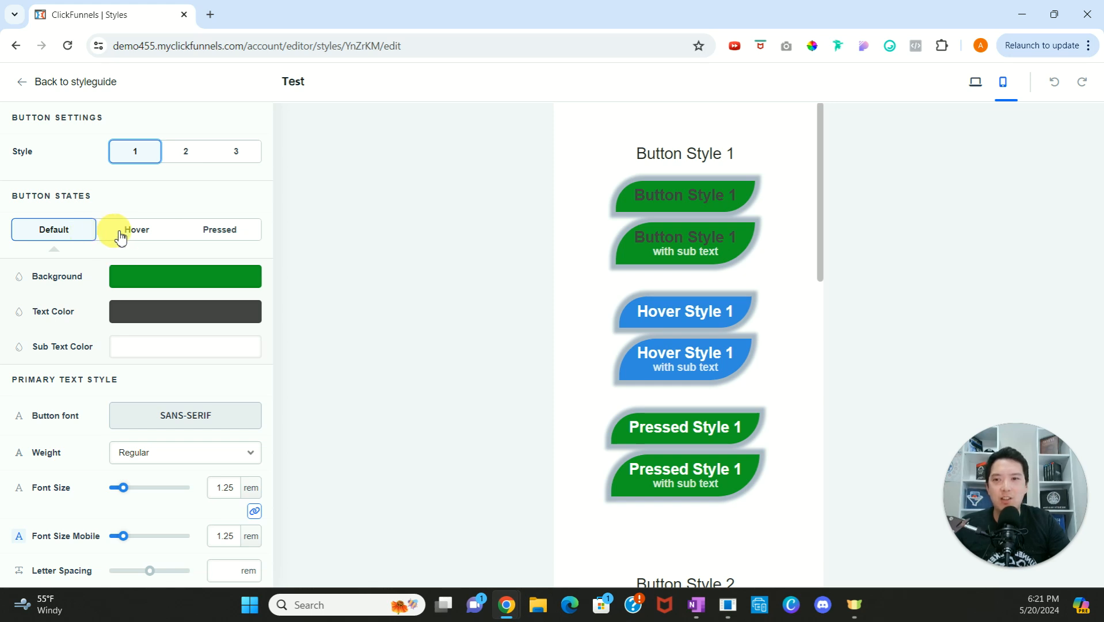
{"action": "left_click", "coordinate": [140, 236]}
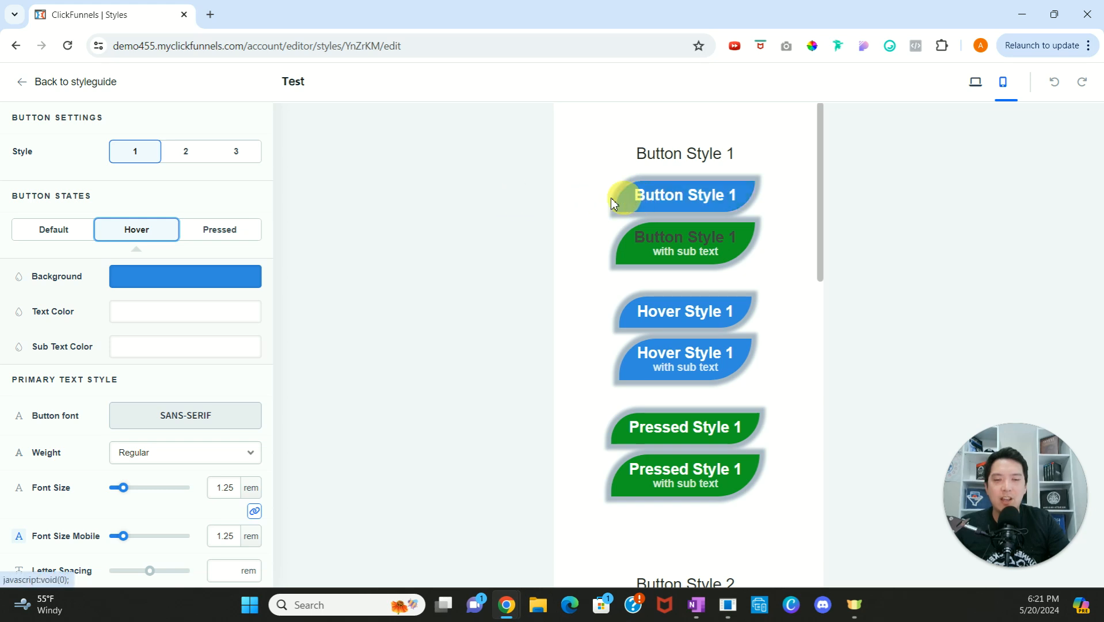
{"action": "left_click", "coordinate": [228, 235]}
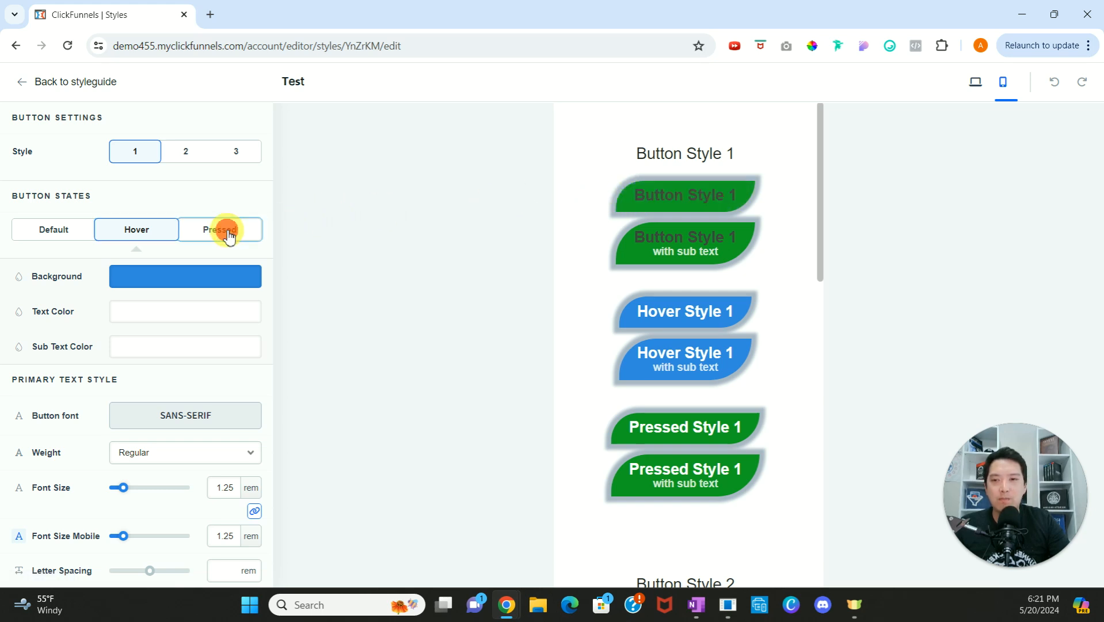
{"action": "left_click", "coordinate": [651, 201]}
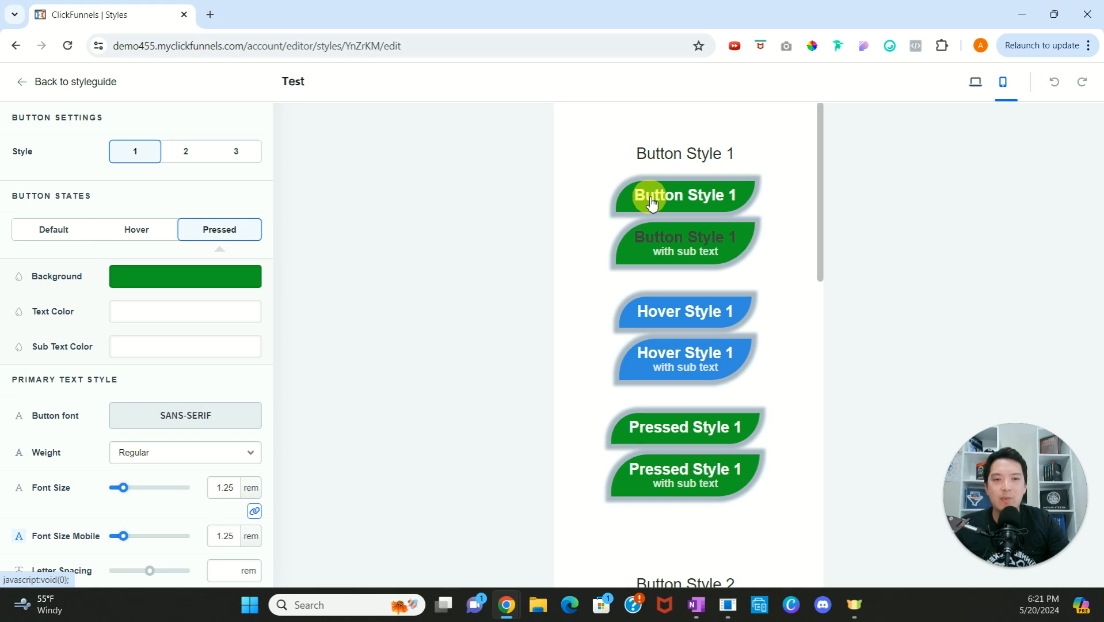
{"action": "left_click", "coordinate": [69, 233]}
{"action": "left_click", "coordinate": [126, 234]}
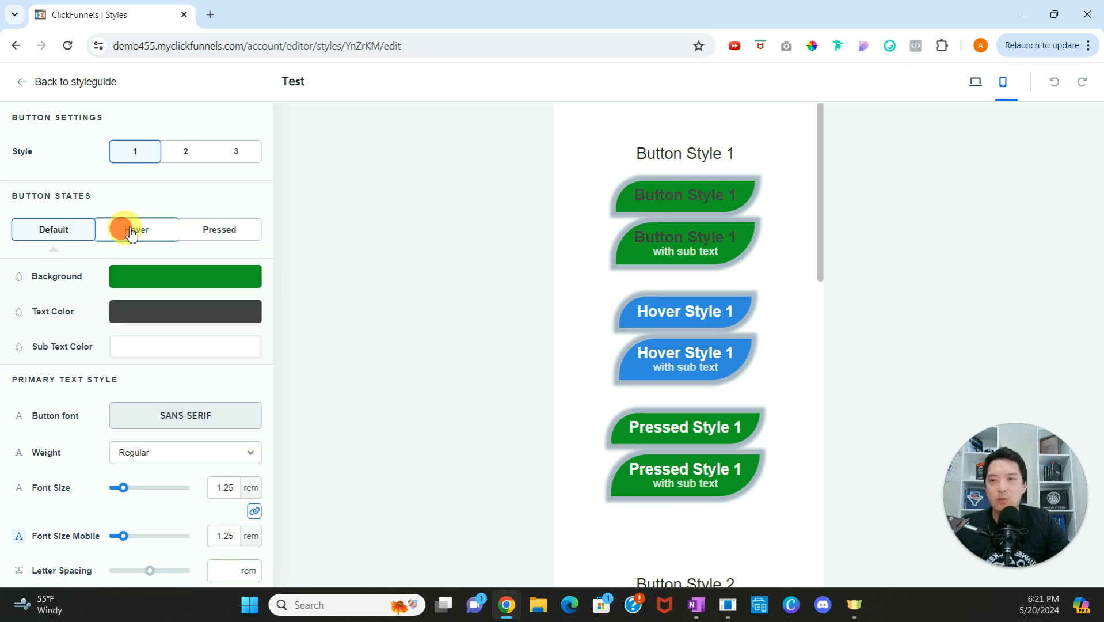
{"action": "left_click", "coordinate": [220, 231]}
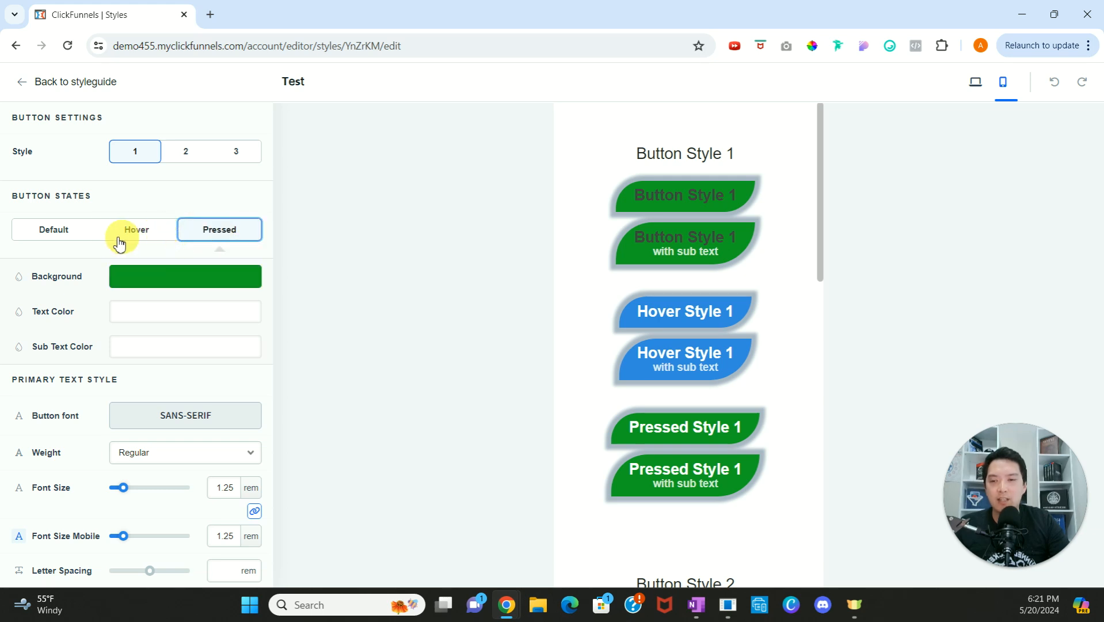
Step: Set button style 1's default background to a custom teal (38ddc5) and its text color to white (ffffff)
{"action": "left_click", "coordinate": [72, 233]}
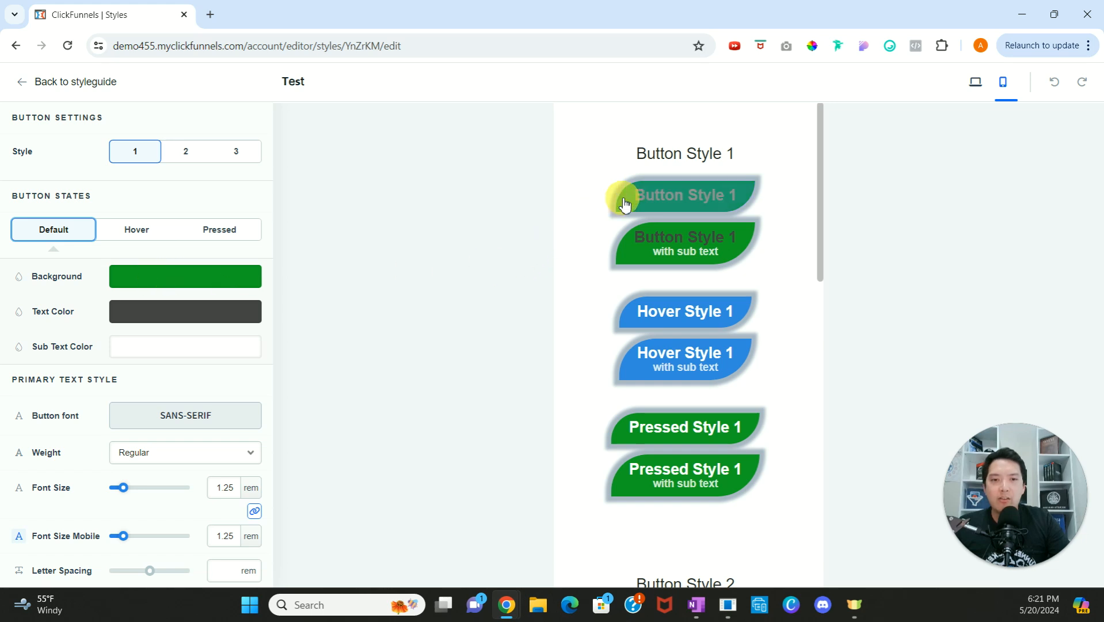
{"action": "left_click", "coordinate": [166, 282]}
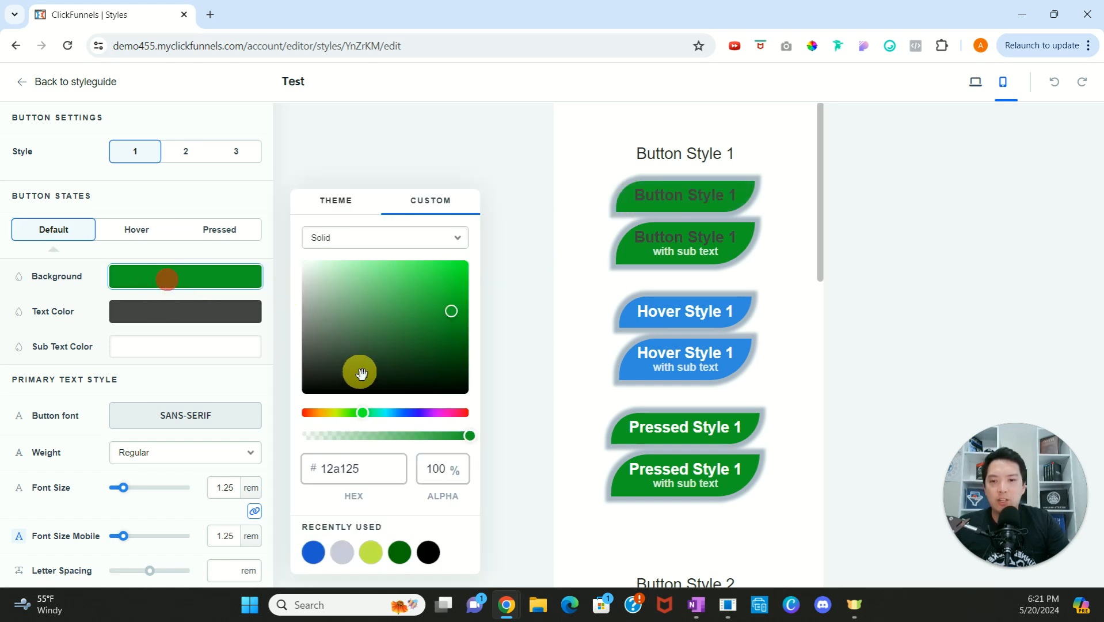
{"action": "left_click_drag", "start_coordinate": [380, 410], "coordinate": [382, 412]}
{"action": "left_click", "coordinate": [426, 279]}
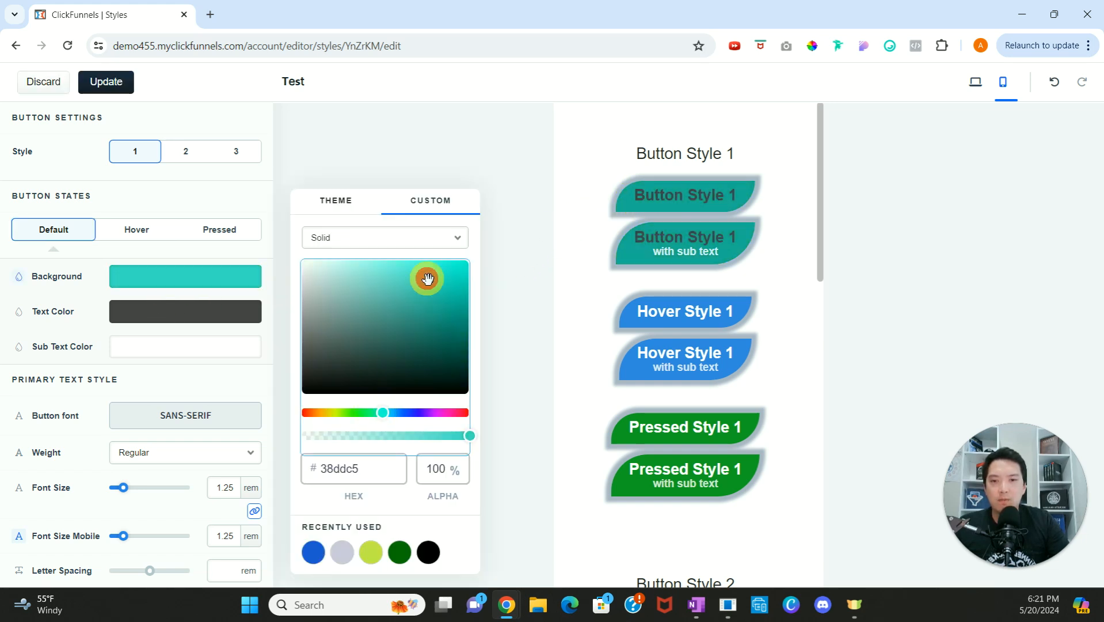
{"action": "left_click", "coordinate": [184, 318]}
{"action": "left_click_drag", "start_coordinate": [335, 308], "coordinate": [296, 254]}
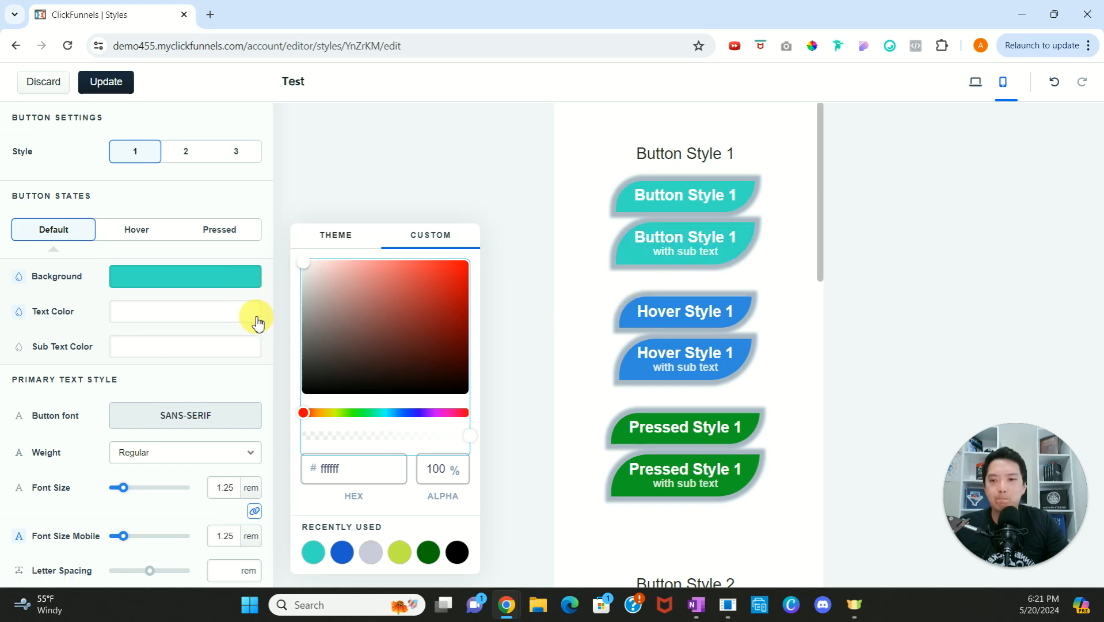
Step: View the primary text's weight options, keeping Regular, and try unlinking and relinking the desktop and mobile font sizes
{"action": "scroll", "coordinate": [259, 322], "scroll_direction": "down", "scroll_amount": 3}
{"action": "scroll", "coordinate": [252, 298], "scroll_direction": "up", "scroll_amount": 3}
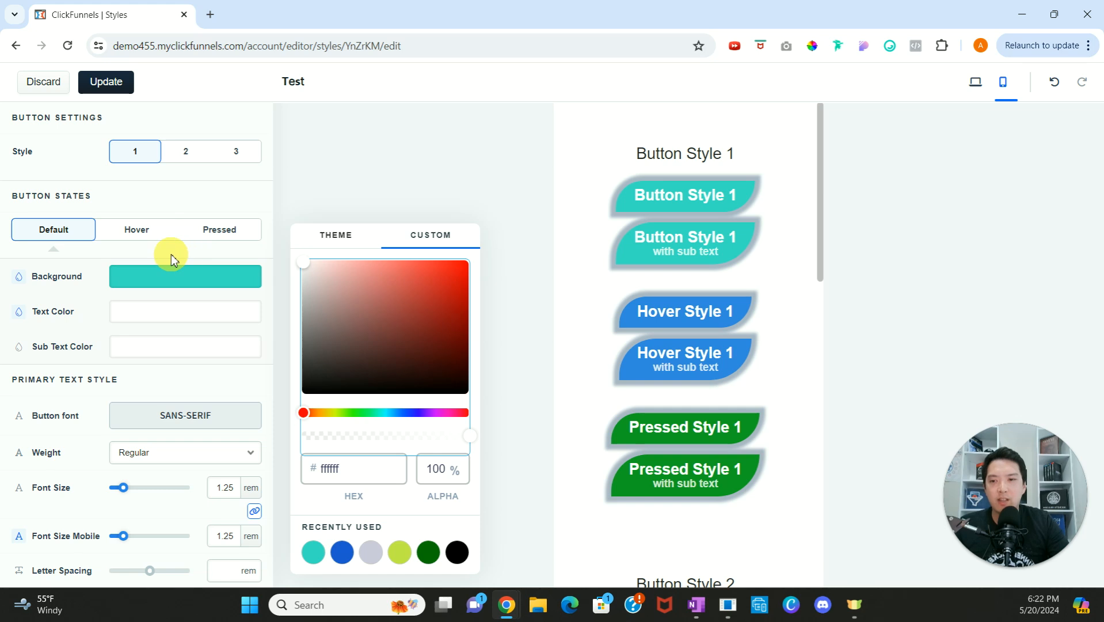
{"action": "scroll", "coordinate": [184, 266], "scroll_direction": "down", "scroll_amount": 3}
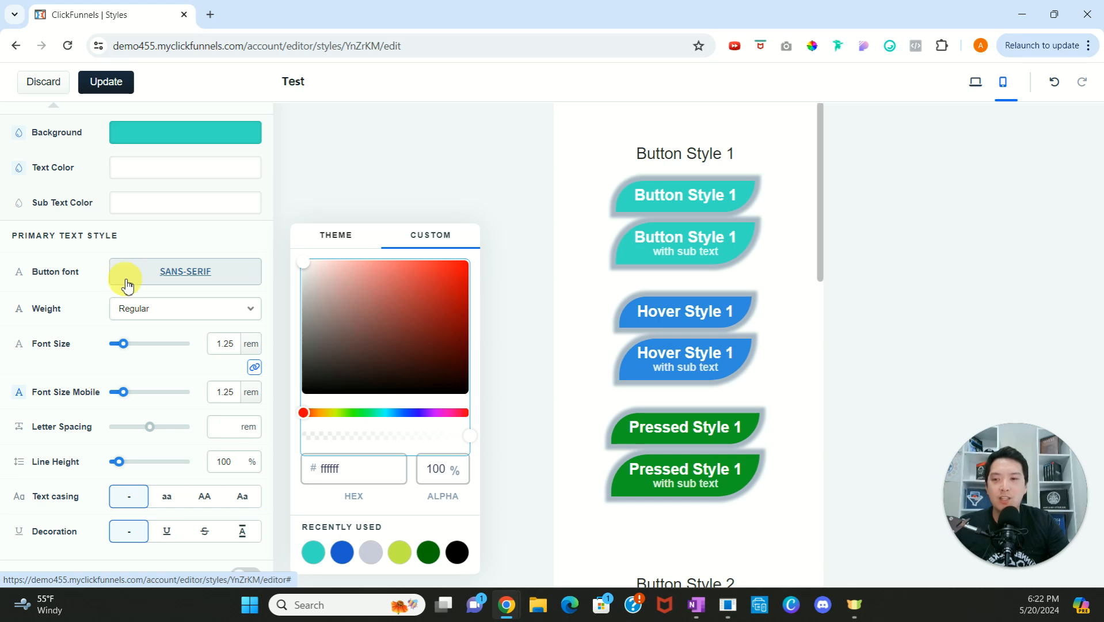
{"action": "left_click", "coordinate": [179, 308]}
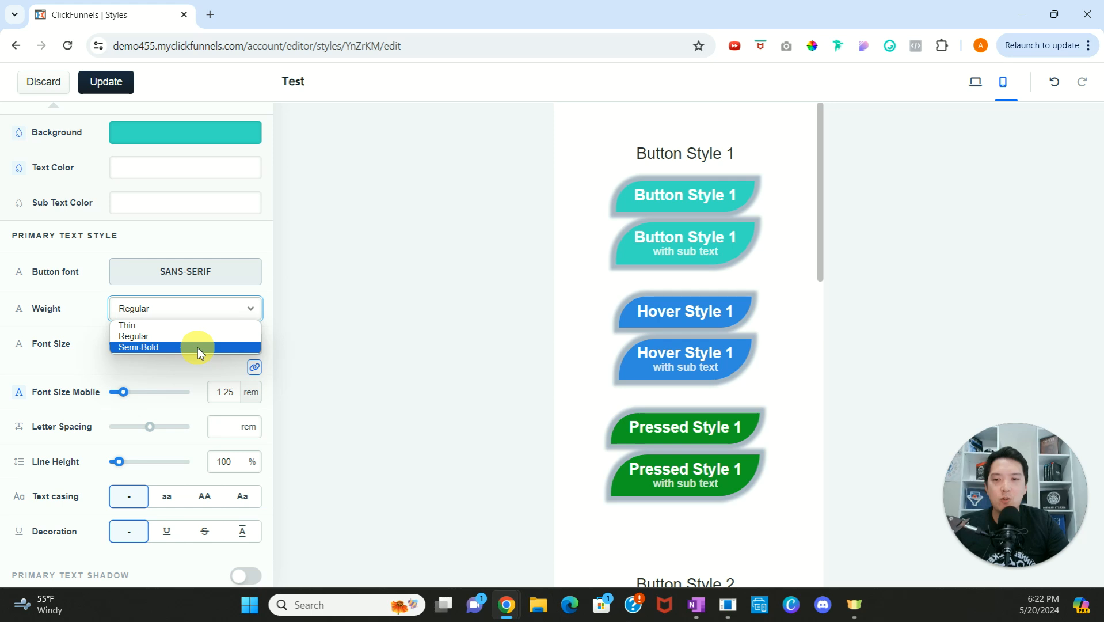
{"action": "left_click", "coordinate": [177, 363]}
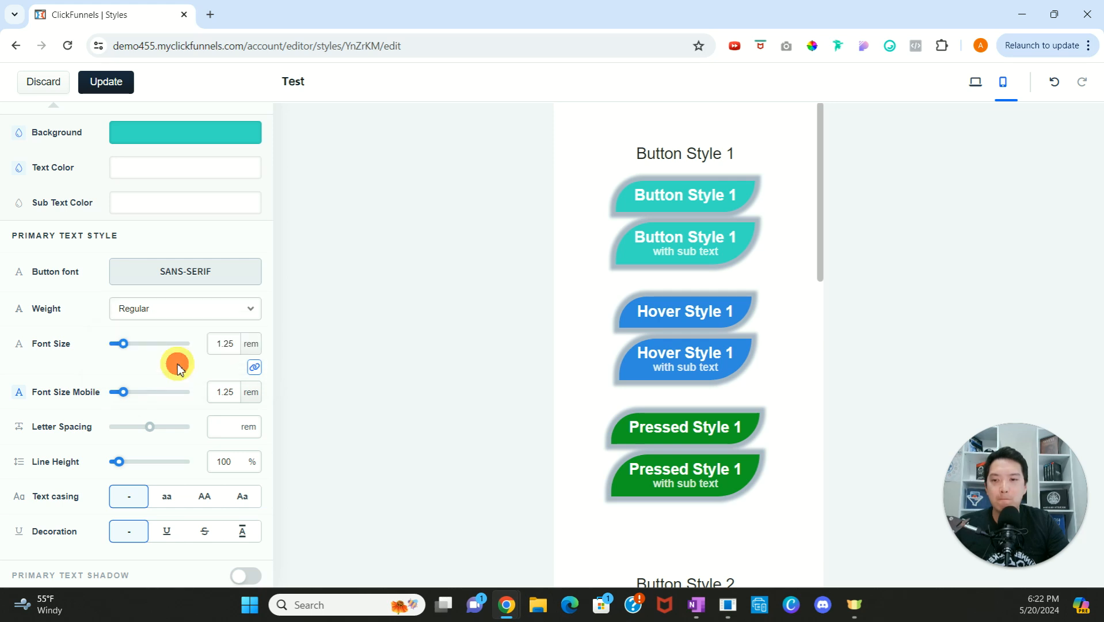
{"action": "left_click", "coordinate": [258, 370]}
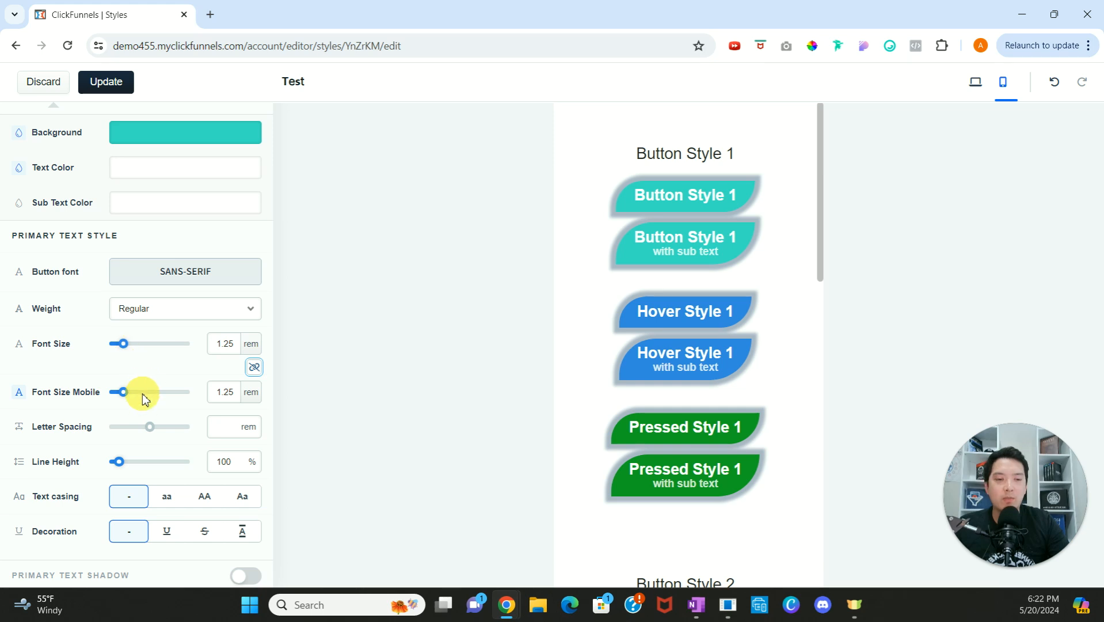
{"action": "left_click", "coordinate": [254, 367]}
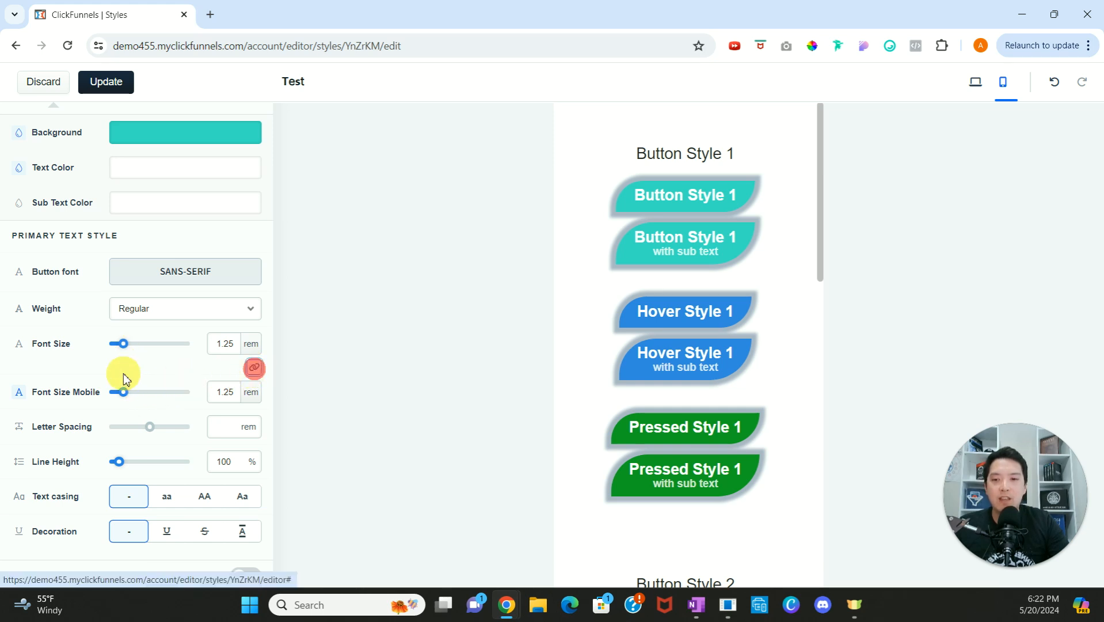
Step: Set the letter spacing of button style 1's primary text to 0.03 rem
{"action": "left_click", "coordinate": [193, 373]}
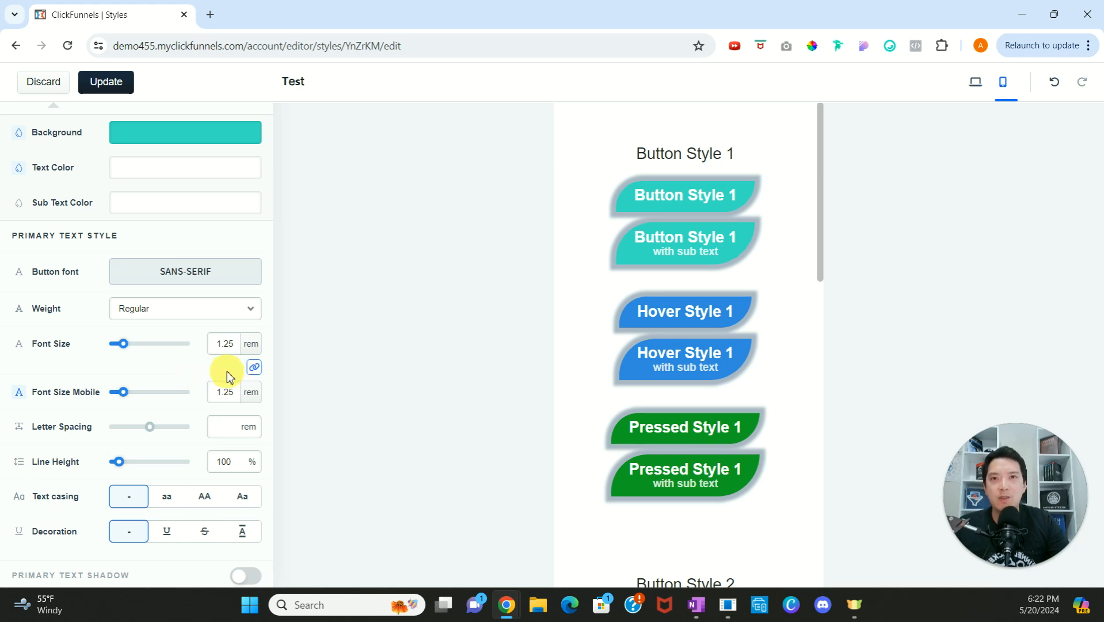
{"action": "scroll", "coordinate": [184, 353], "scroll_direction": "down", "scroll_amount": 1}
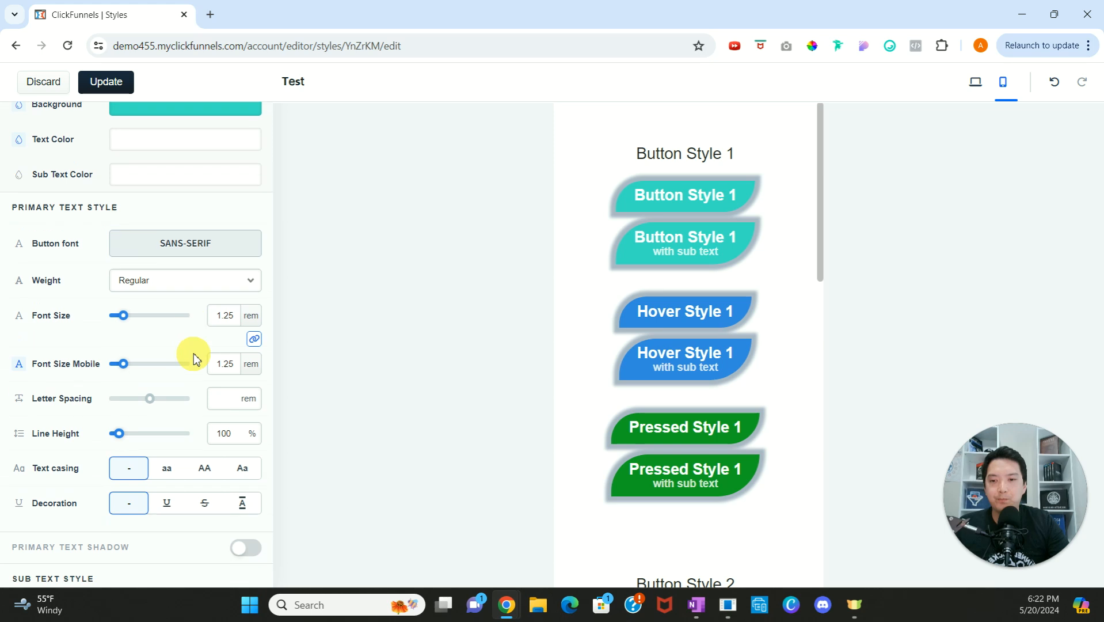
{"action": "left_click_drag", "start_coordinate": [150, 359], "coordinate": [152, 361]}
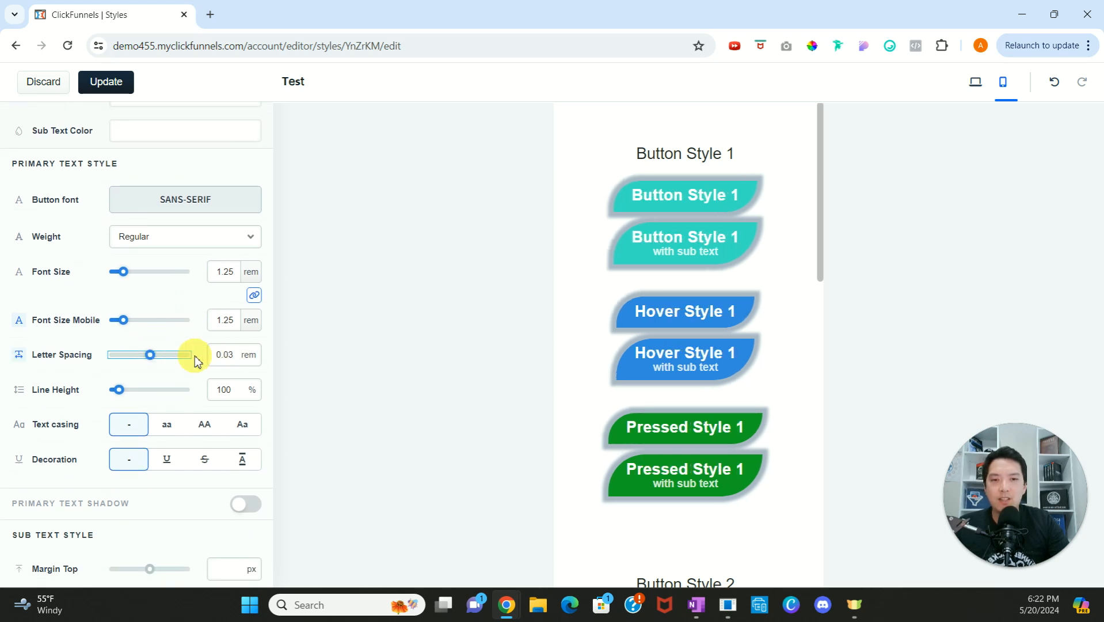
Step: Try the lowercase, uppercase and capitalized casings on button style 1's primary text and return to no casing
{"action": "scroll", "coordinate": [175, 368], "scroll_direction": "down", "scroll_amount": 1}
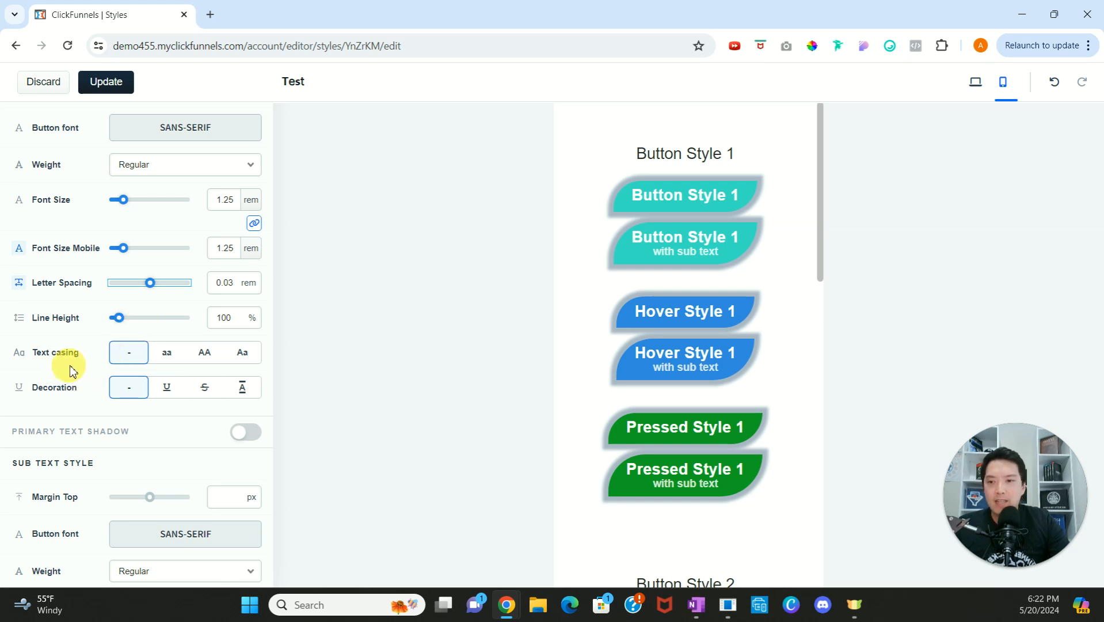
{"action": "left_click", "coordinate": [171, 361]}
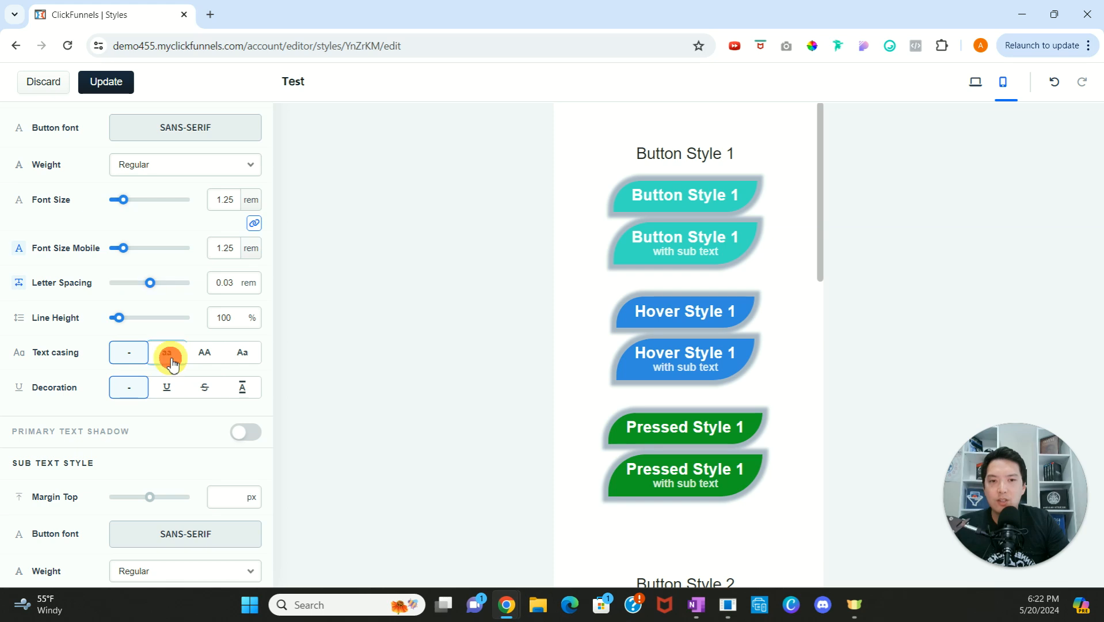
{"action": "left_click", "coordinate": [136, 364]}
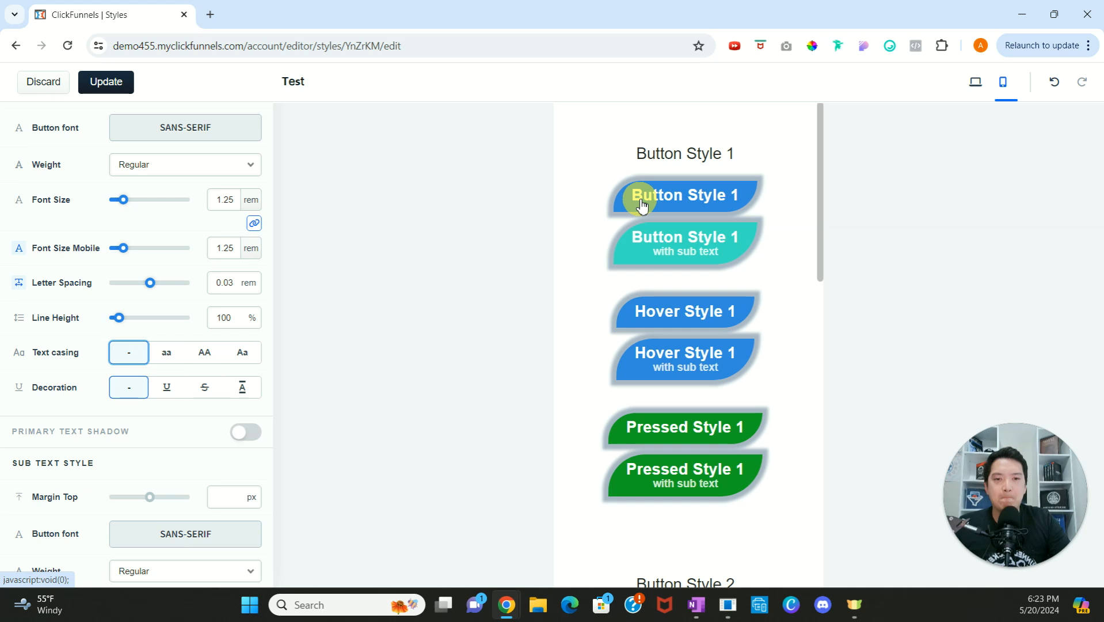
{"action": "left_click", "coordinate": [167, 352]}
{"action": "left_click", "coordinate": [202, 352]}
{"action": "left_click", "coordinate": [242, 350]}
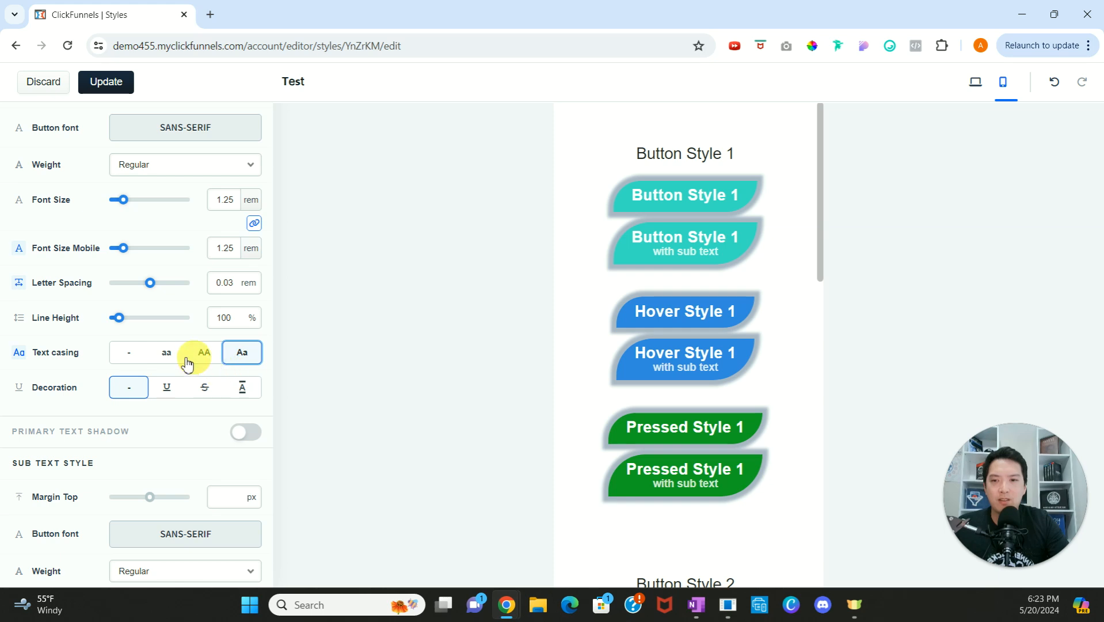
{"action": "left_click", "coordinate": [138, 352]}
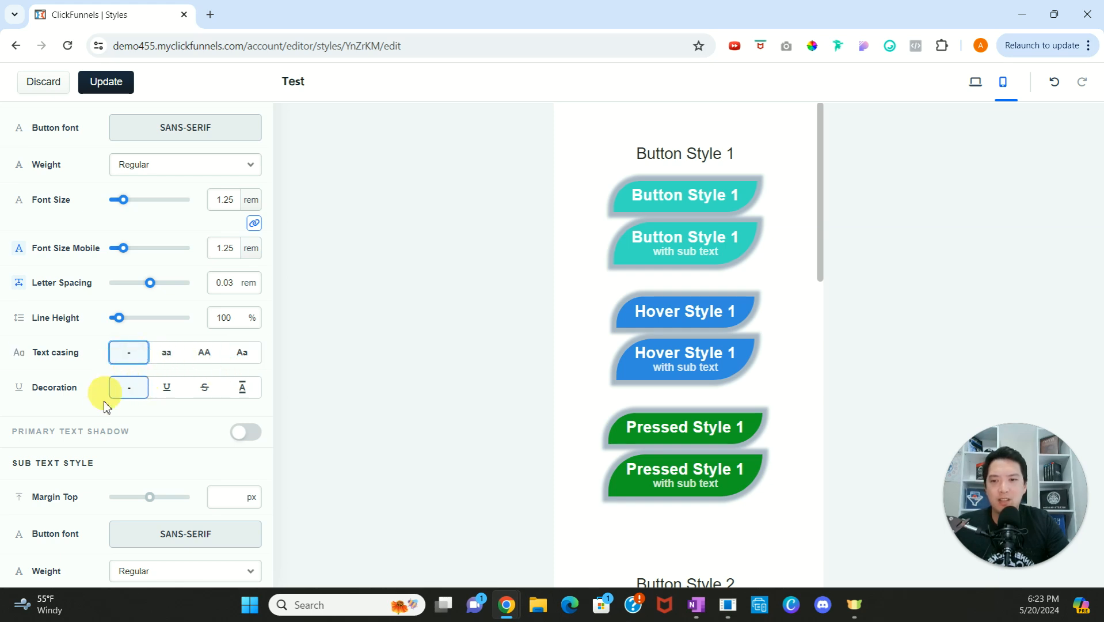
Step: Try the underline, strikethrough and overline decorations on button style 1's primary text and return to no decoration
{"action": "left_click", "coordinate": [166, 387]}
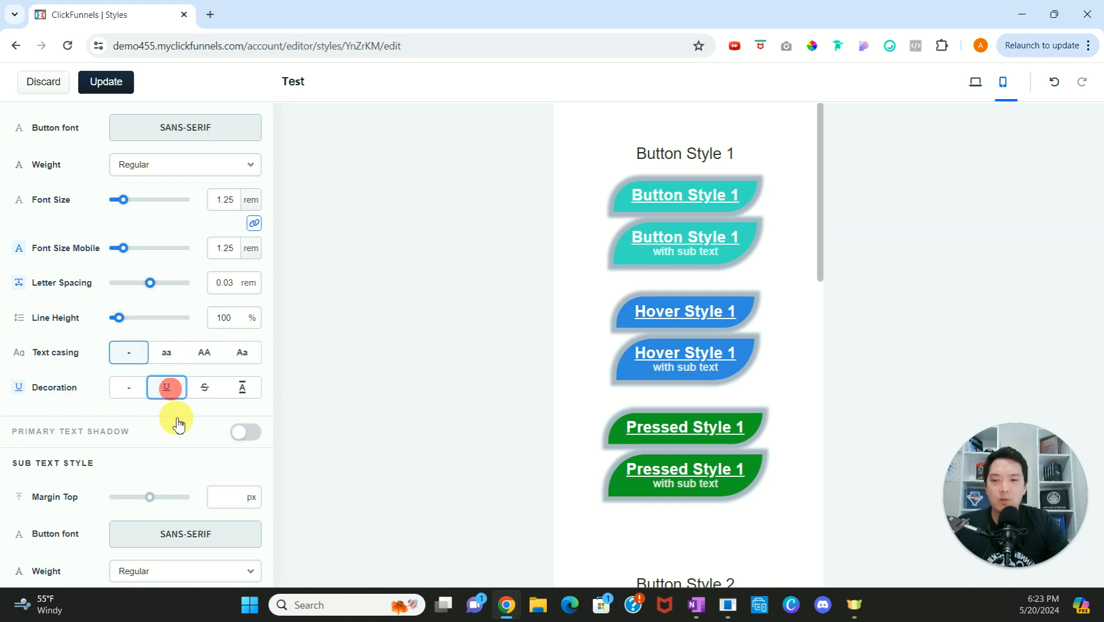
{"action": "left_click", "coordinate": [204, 387]}
{"action": "left_click", "coordinate": [241, 387]}
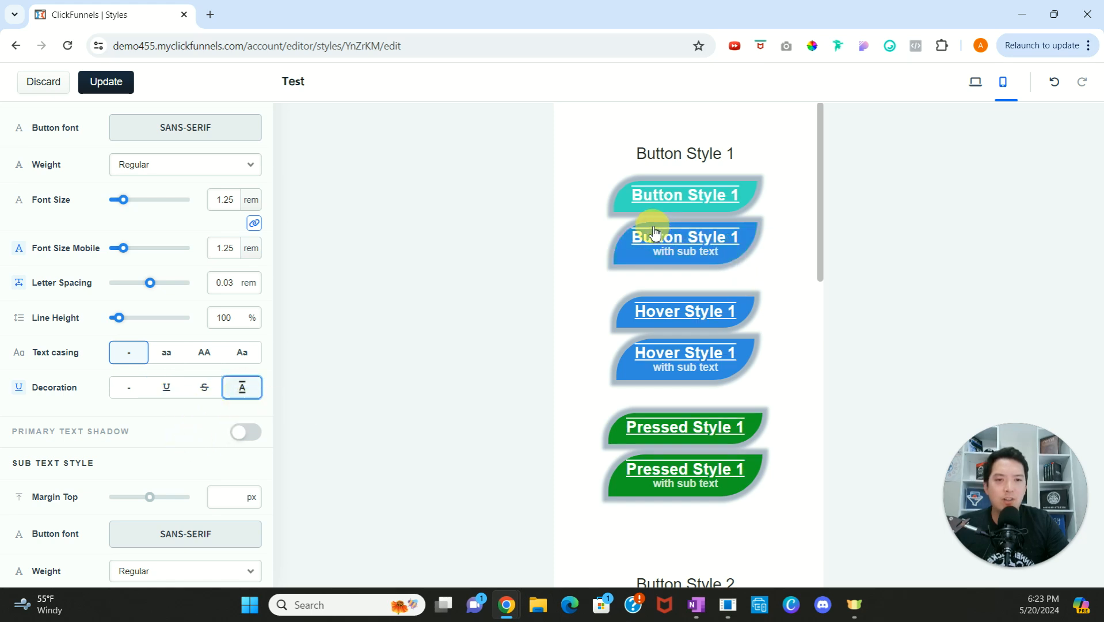
{"action": "left_click", "coordinate": [129, 388]}
Step: Try the primary text shadow on button style 1 by switching it on and off twice, leaving it off
{"action": "scroll", "coordinate": [153, 415], "scroll_direction": "down", "scroll_amount": 1}
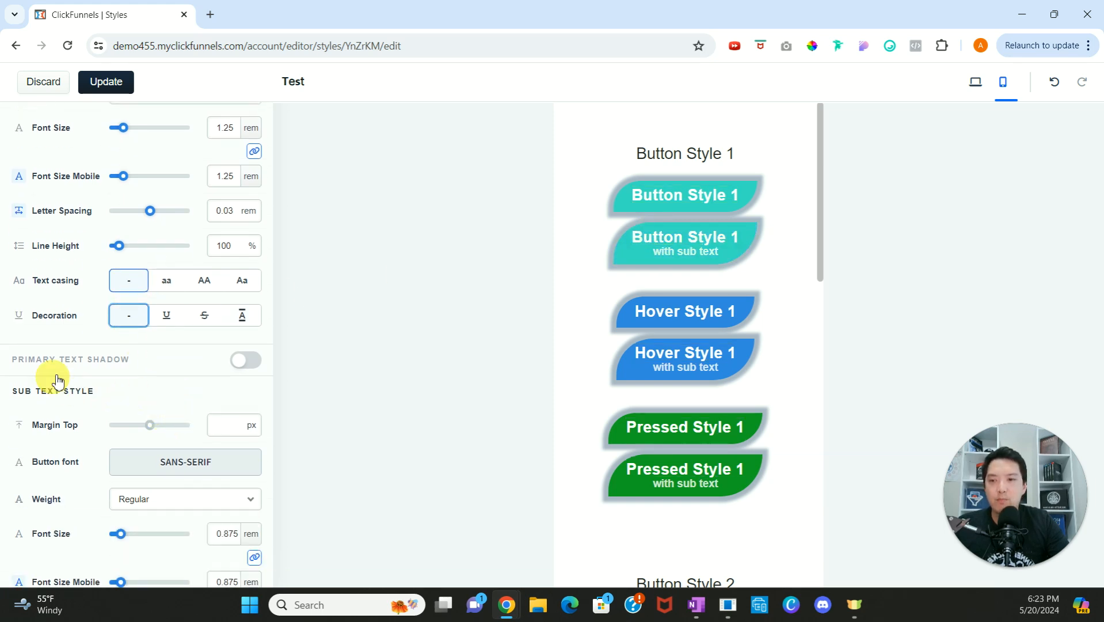
{"action": "left_click", "coordinate": [242, 361]}
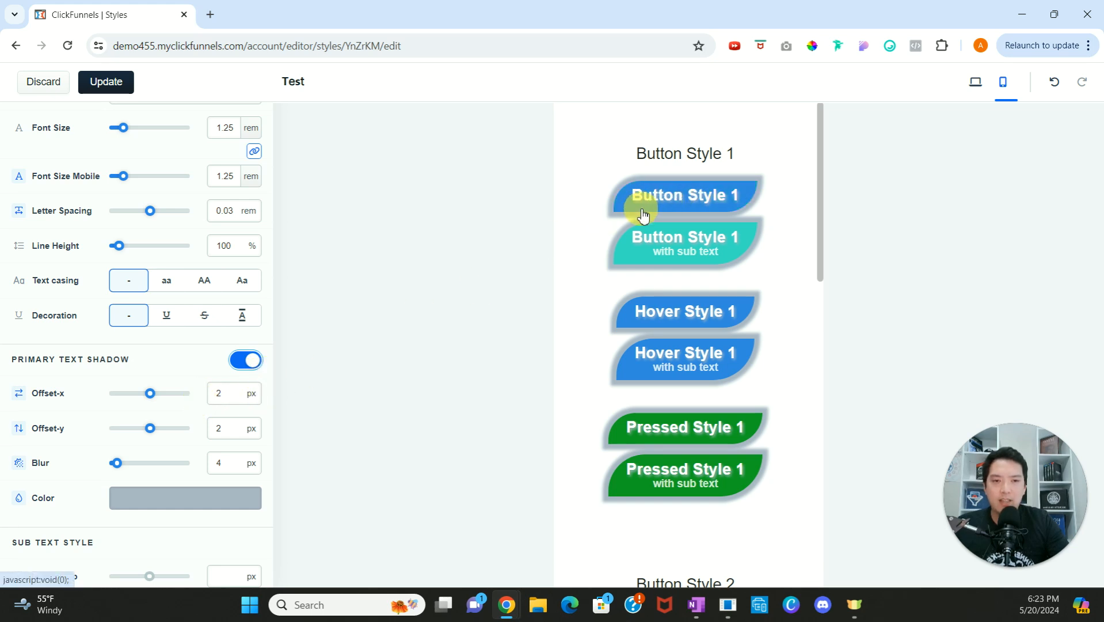
{"action": "left_click", "coordinate": [241, 362]}
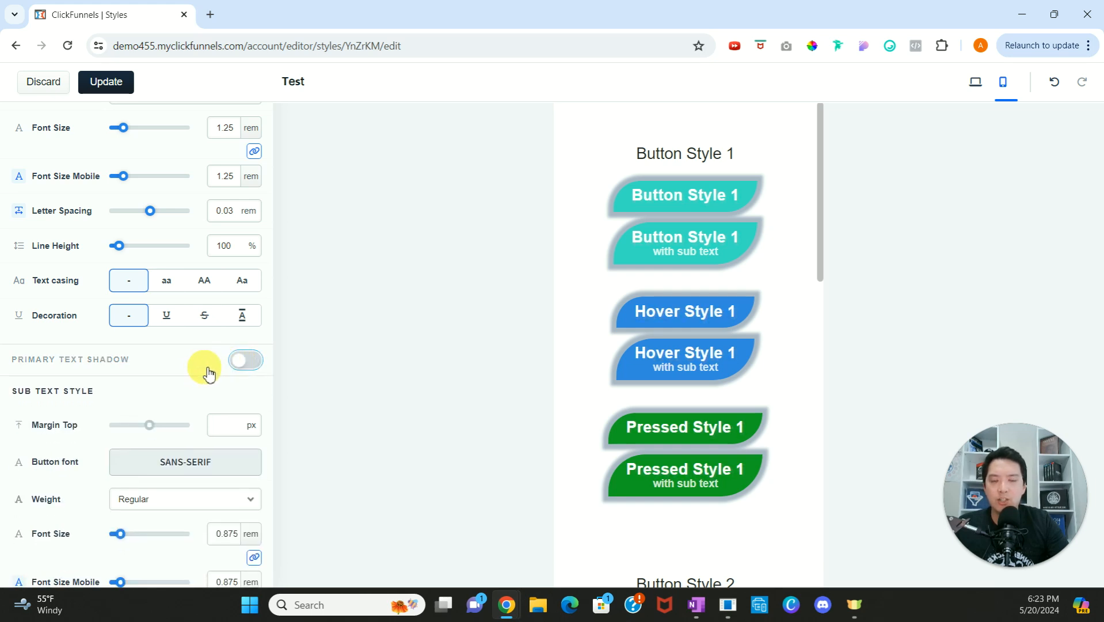
{"action": "left_click", "coordinate": [236, 361]}
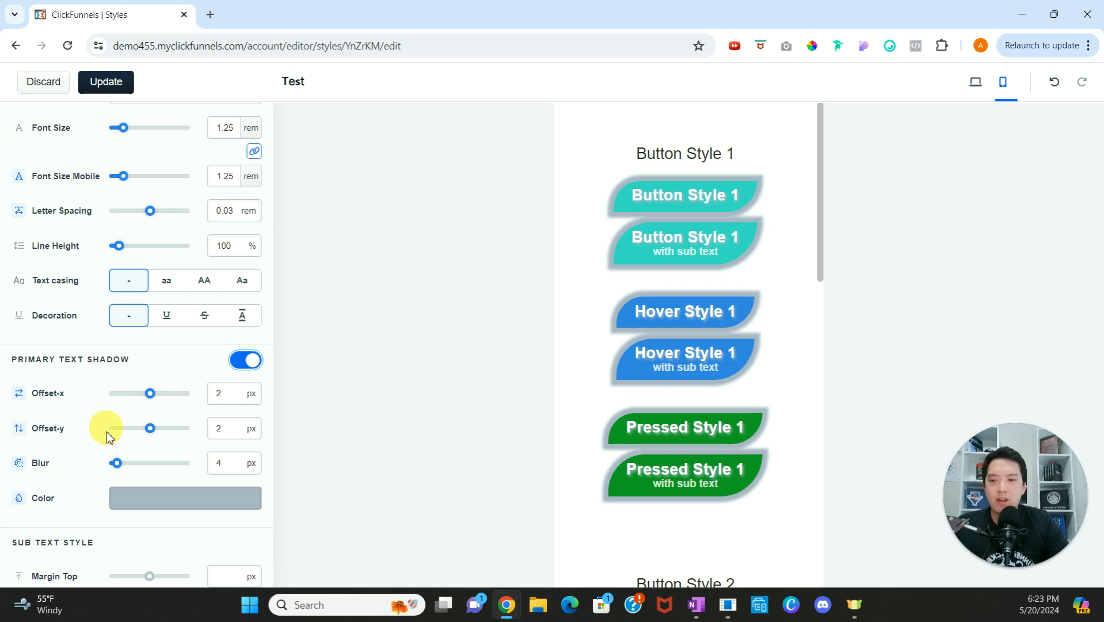
{"action": "left_click", "coordinate": [254, 362]}
Step: Examine button style 1's sub text, border and corner settings
{"action": "scroll", "coordinate": [222, 291], "scroll_direction": "down", "scroll_amount": 3}
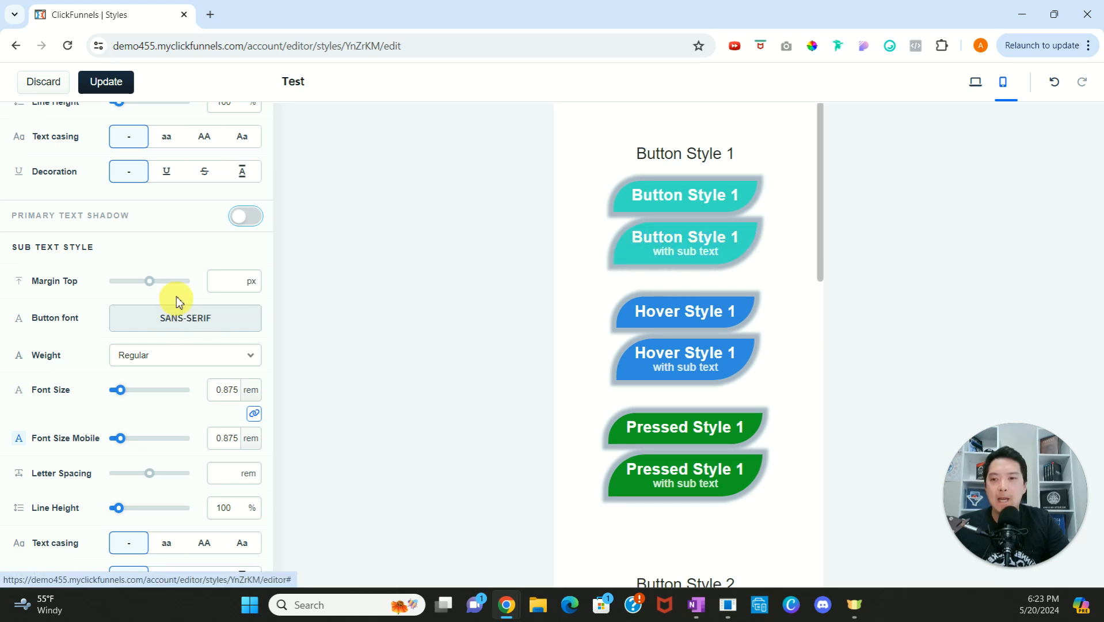
{"action": "scroll", "coordinate": [179, 299], "scroll_direction": "down", "scroll_amount": 3}
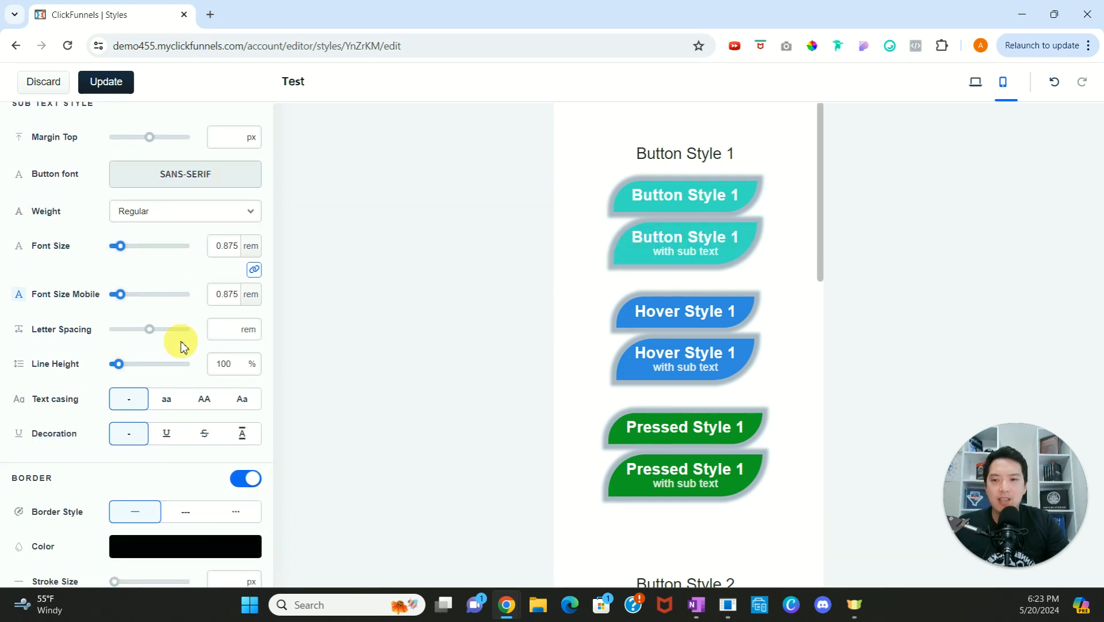
{"action": "scroll", "coordinate": [190, 336], "scroll_direction": "up", "scroll_amount": 3}
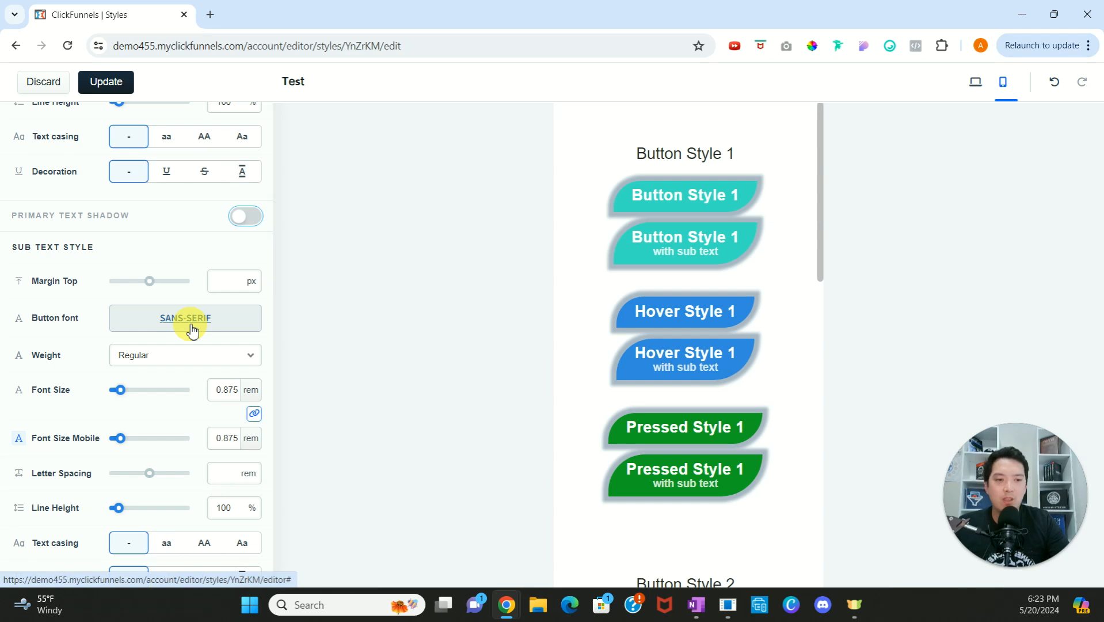
{"action": "scroll", "coordinate": [191, 332], "scroll_direction": "down", "scroll_amount": 6}
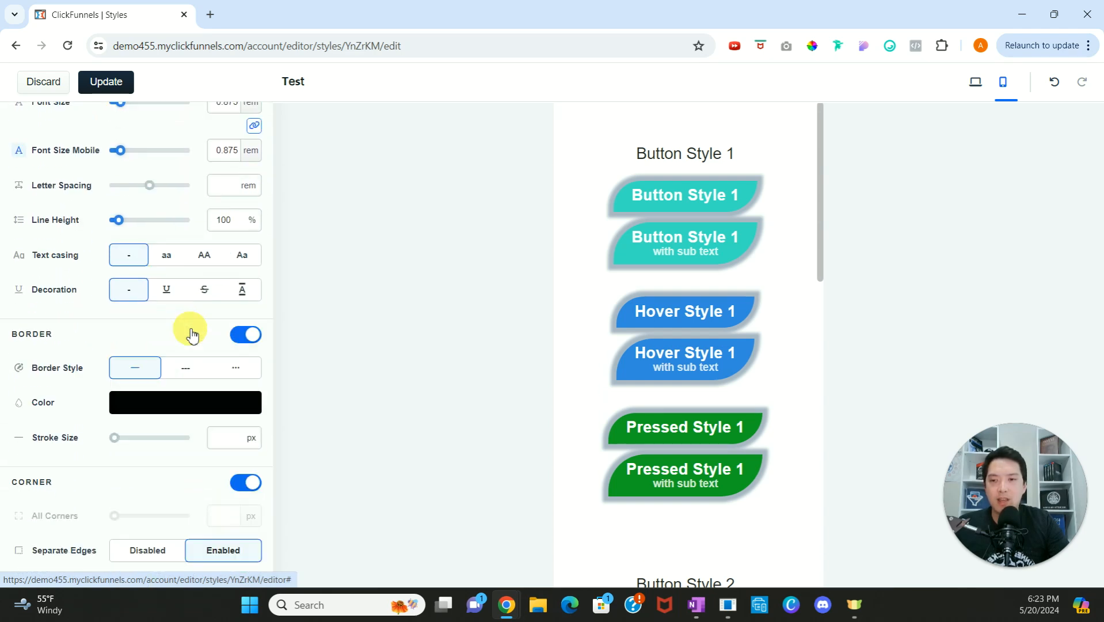
{"action": "scroll", "coordinate": [191, 334], "scroll_direction": "down", "scroll_amount": 1}
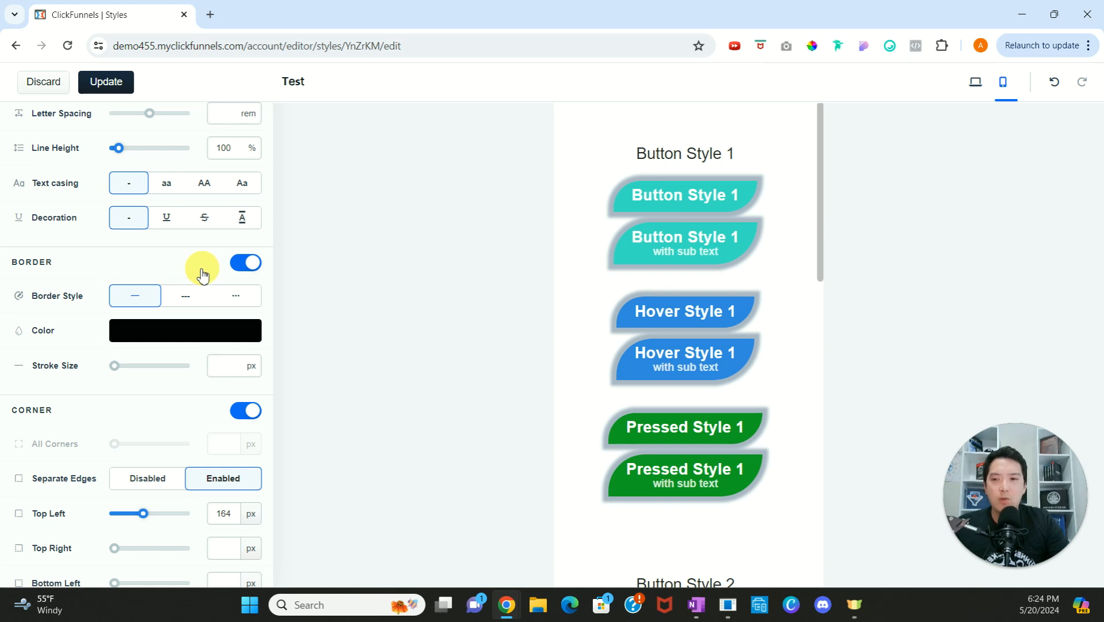
{"action": "scroll", "coordinate": [187, 322], "scroll_direction": "down", "scroll_amount": 1}
{"action": "scroll", "coordinate": [190, 326], "scroll_direction": "down", "scroll_amount": 1}
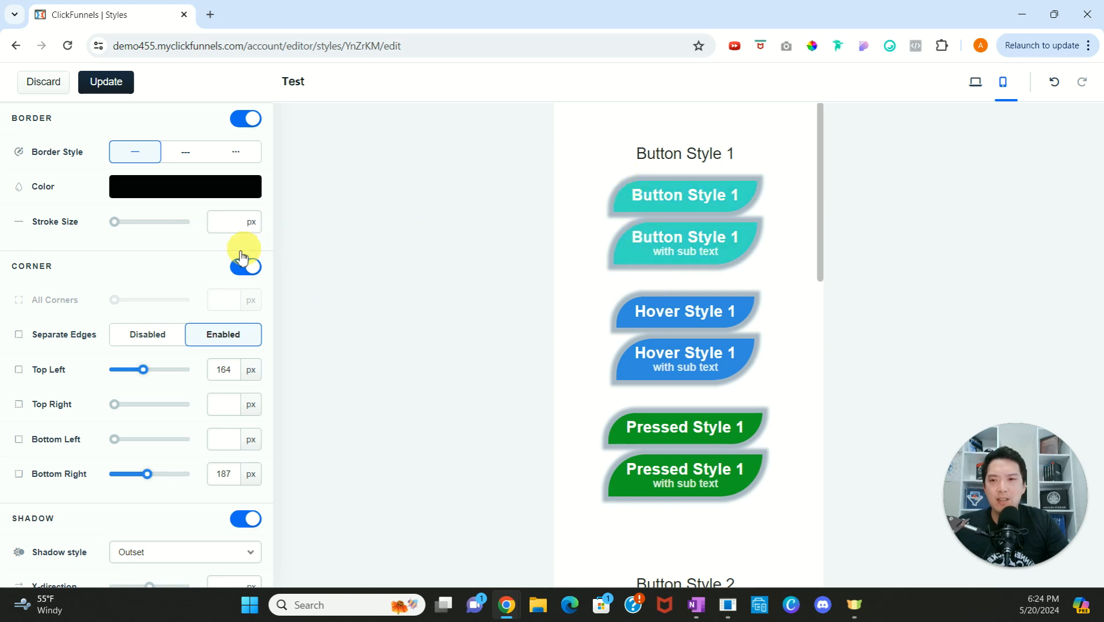
{"action": "scroll", "coordinate": [230, 262], "scroll_direction": "up", "scroll_amount": 1}
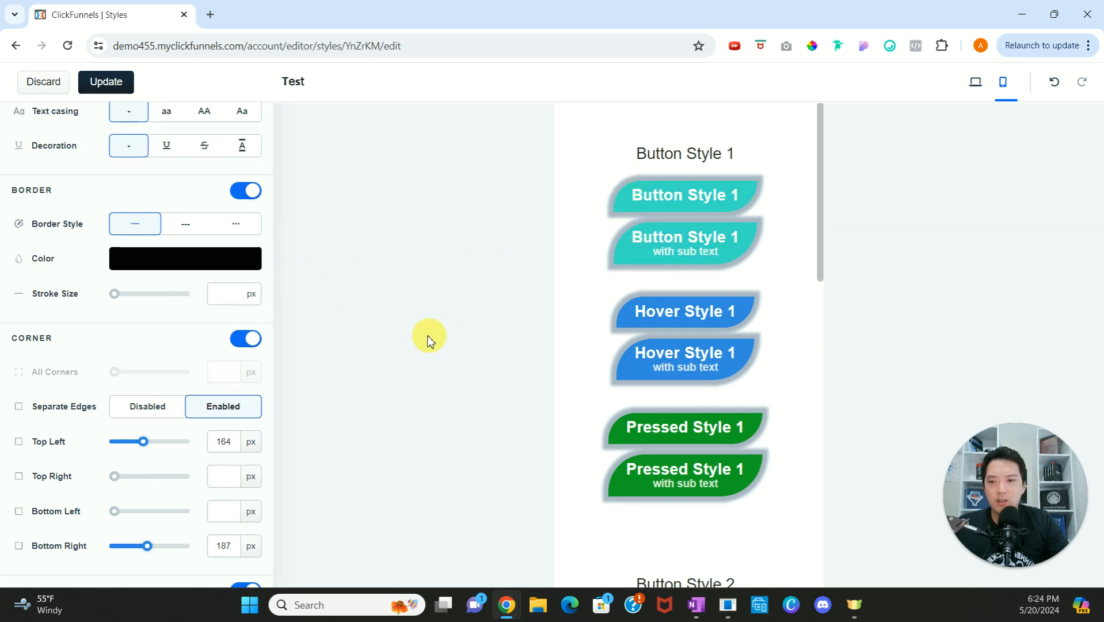
Step: Remove the rounding from button style 1's top-left and bottom-right corners
{"action": "scroll", "coordinate": [184, 410], "scroll_direction": "down", "scroll_amount": 1}
{"action": "left_click_drag", "start_coordinate": [148, 376], "coordinate": [104, 370]}
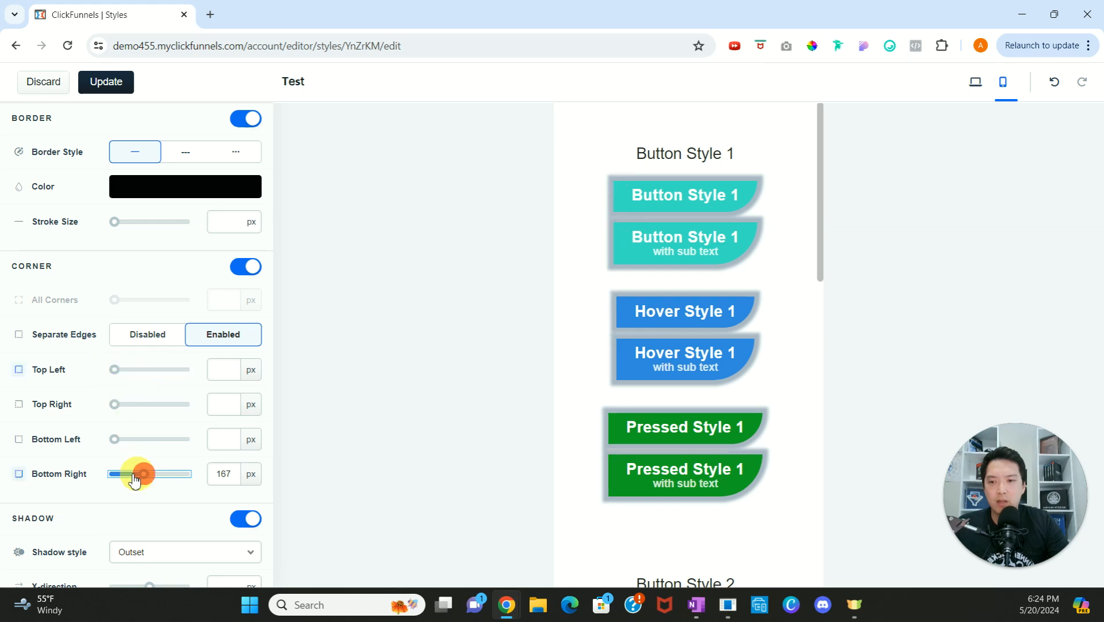
{"action": "left_click_drag", "start_coordinate": [143, 479], "coordinate": [108, 475]}
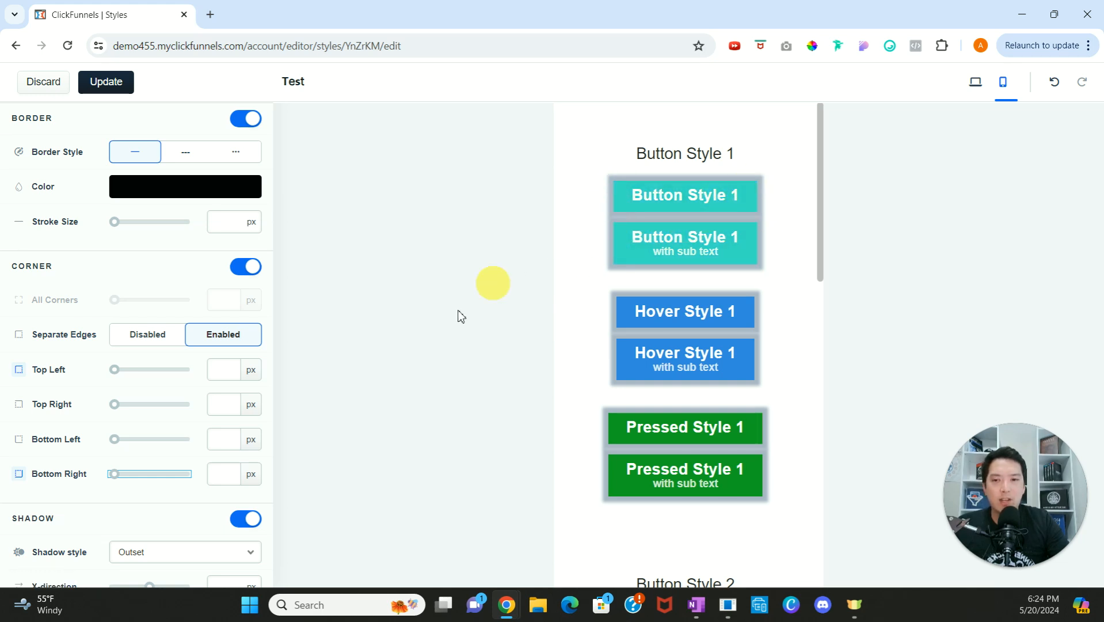
Step: Set button style 1's corners separately to 56 px top left, 167 px top right, 210 px bottom left and 272 px bottom right
{"action": "left_click", "coordinate": [124, 368]}
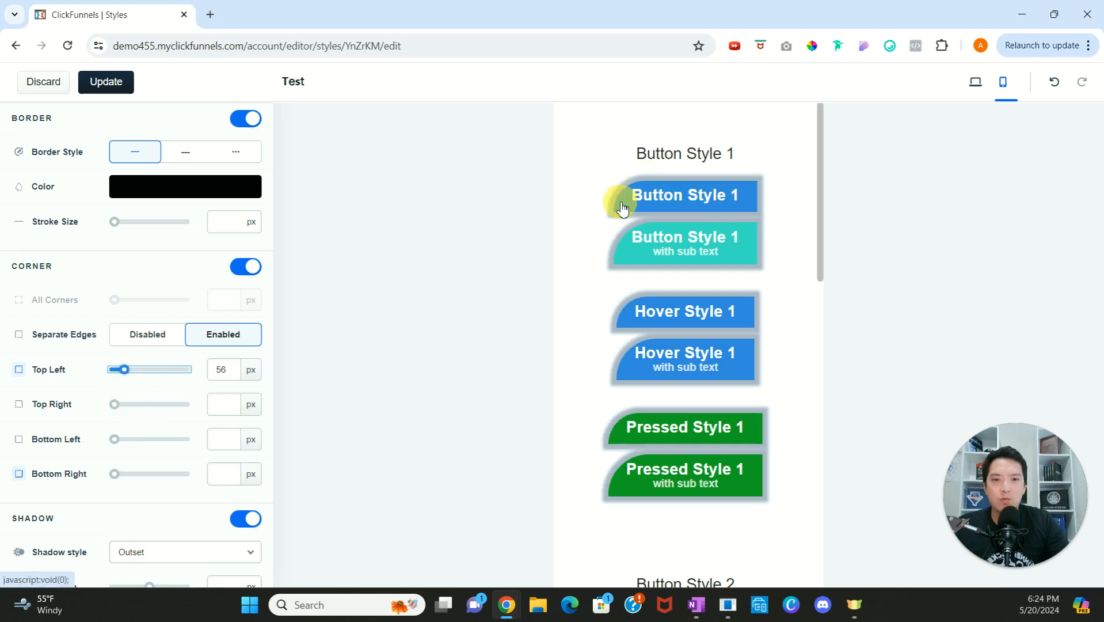
{"action": "left_click", "coordinate": [144, 403]}
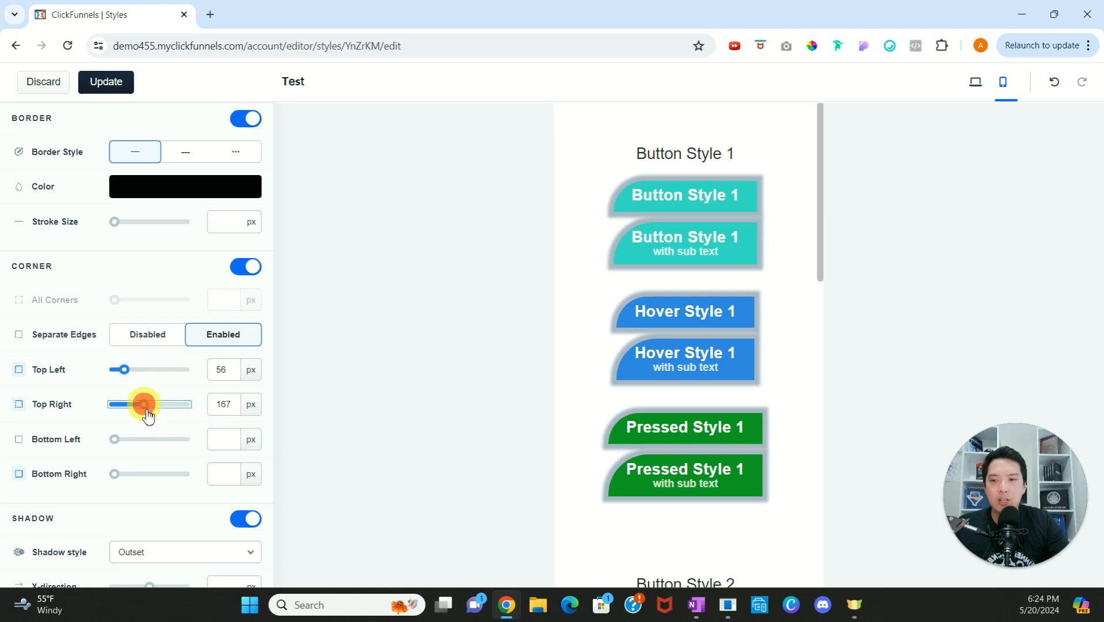
{"action": "left_click", "coordinate": [151, 440]}
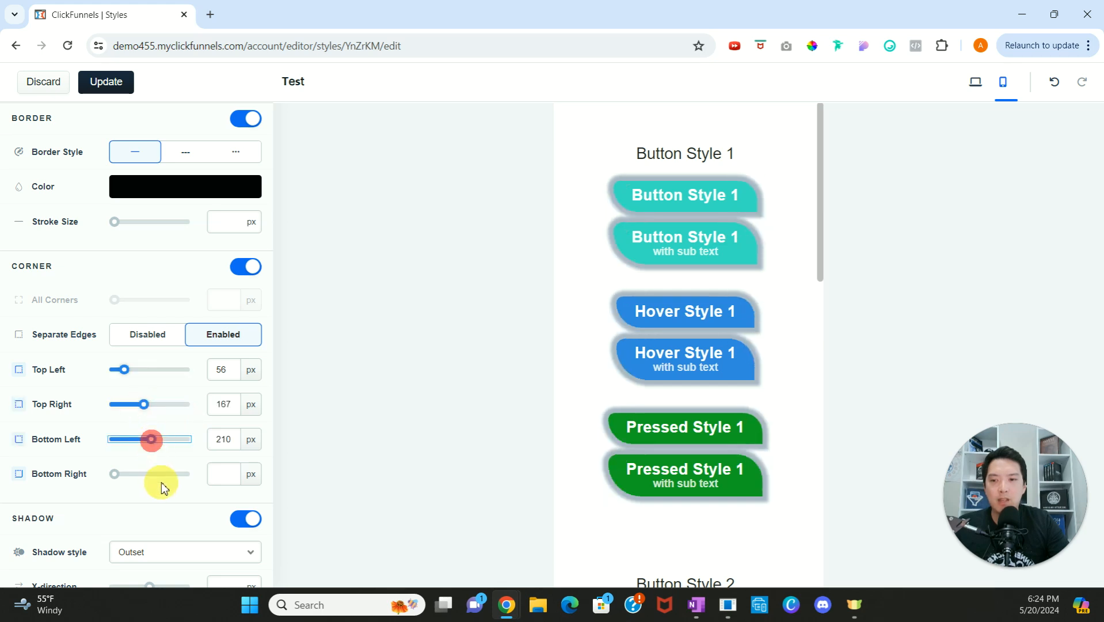
{"action": "left_click", "coordinate": [163, 474]}
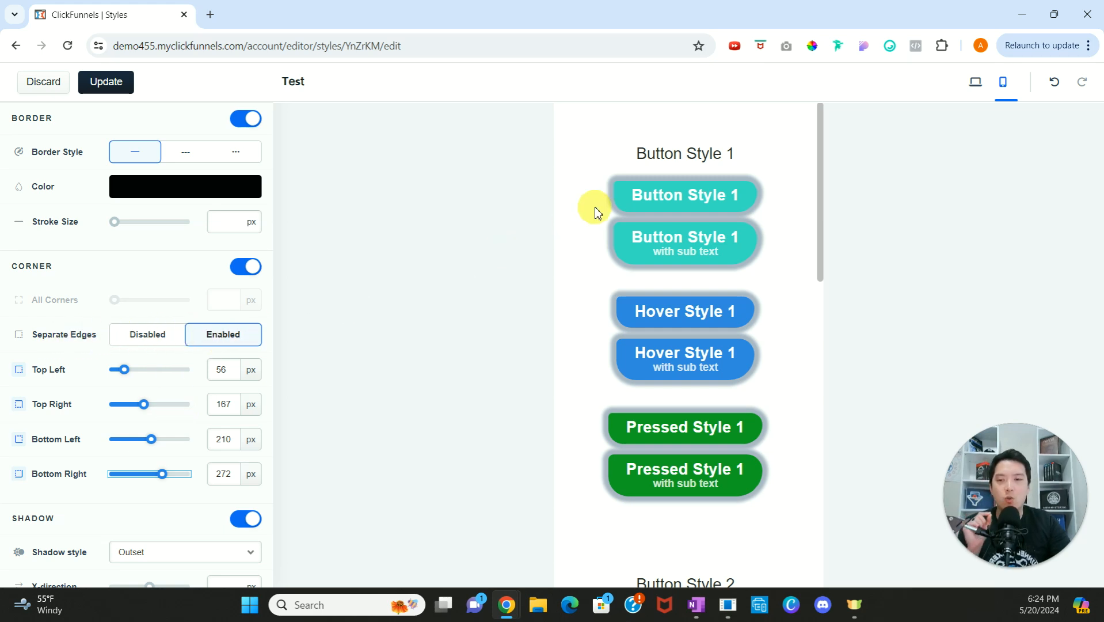
Step: Disable separate edges for button style 1 and set all corners to 43 px
{"action": "left_click", "coordinate": [146, 336]}
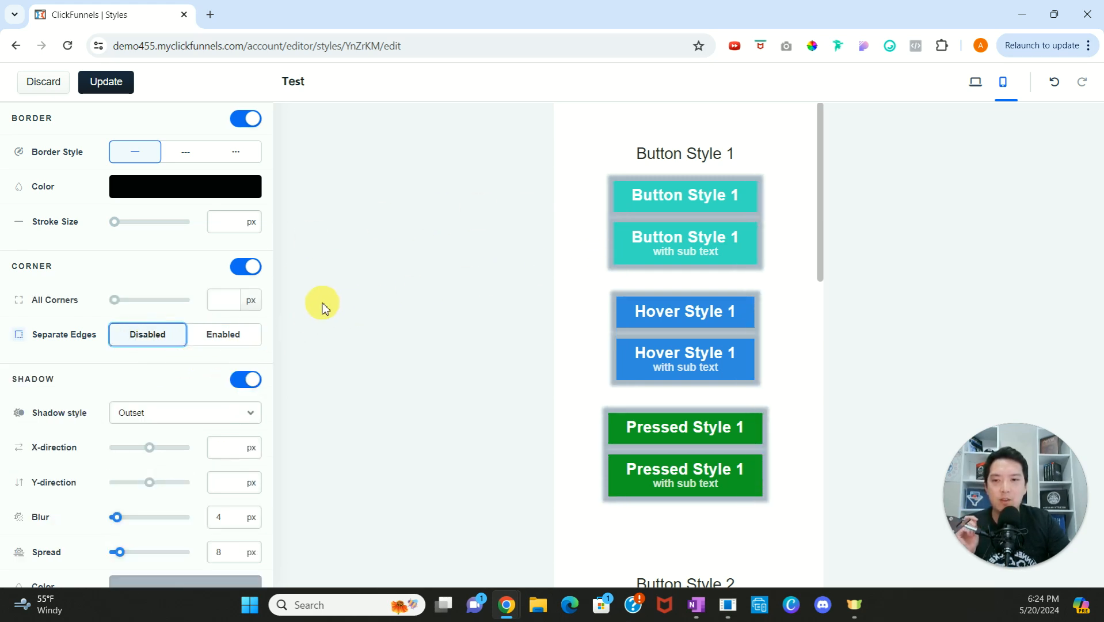
{"action": "left_click", "coordinate": [118, 300]}
{"action": "left_click_drag", "start_coordinate": [123, 305], "coordinate": [121, 300]}
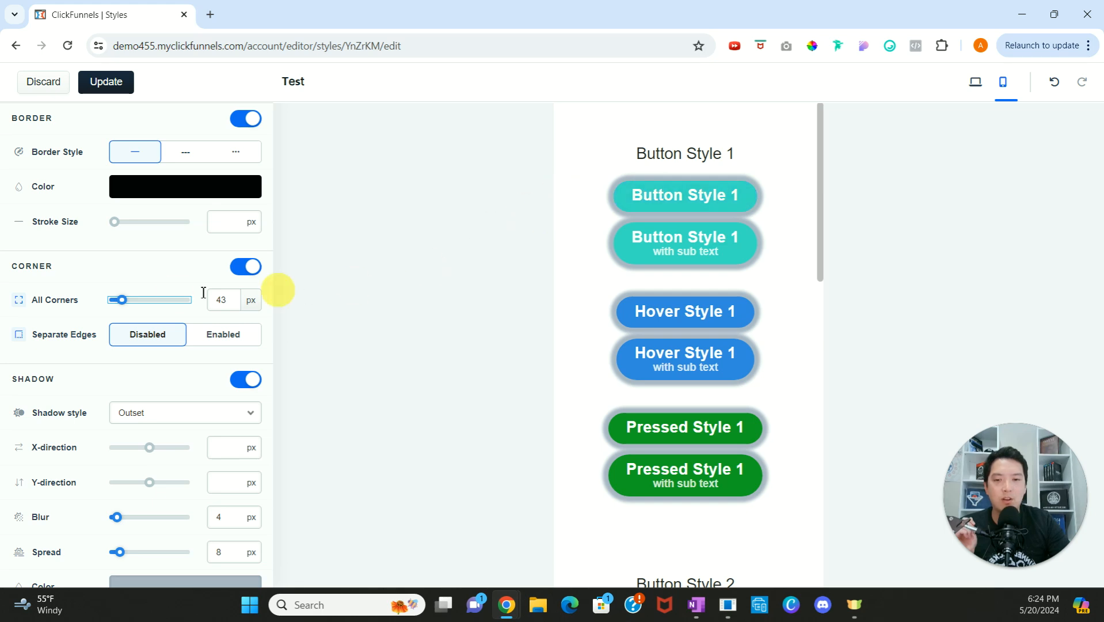
Step: Discard the button style changes and open the Test style's corner settings
{"action": "scroll", "coordinate": [164, 325], "scroll_direction": "down", "scroll_amount": 1}
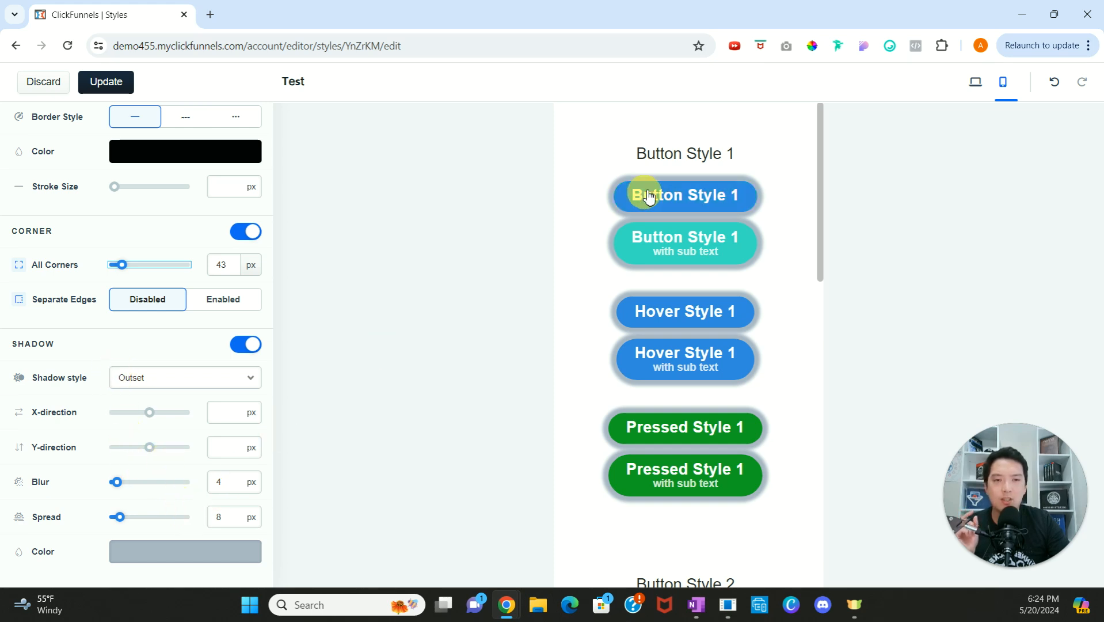
{"action": "left_click", "coordinate": [46, 84]}
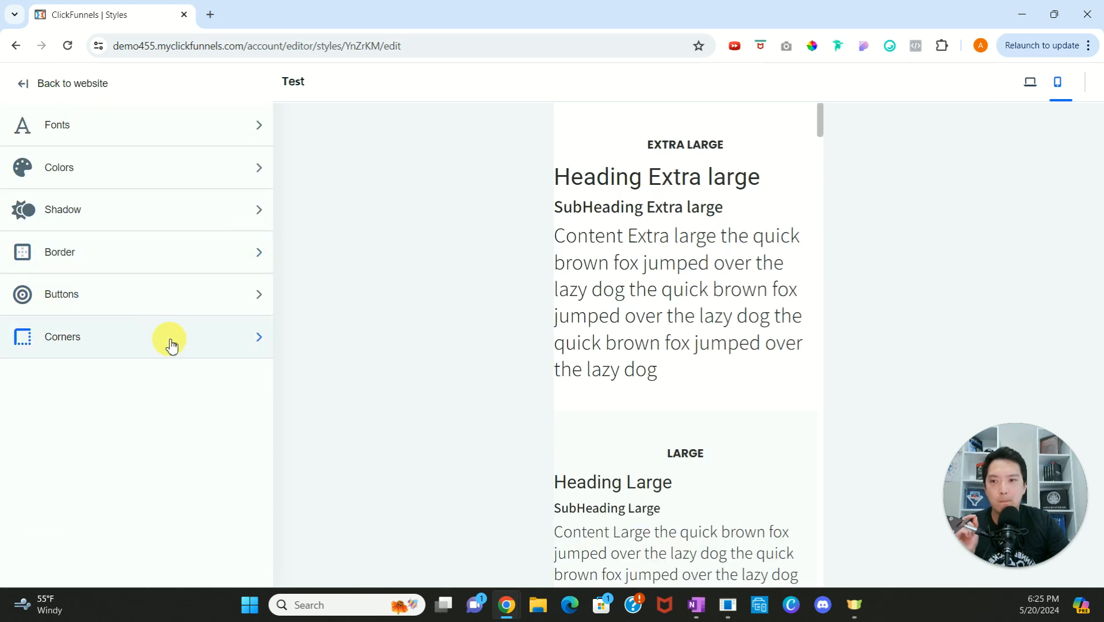
{"action": "left_click", "coordinate": [168, 338]}
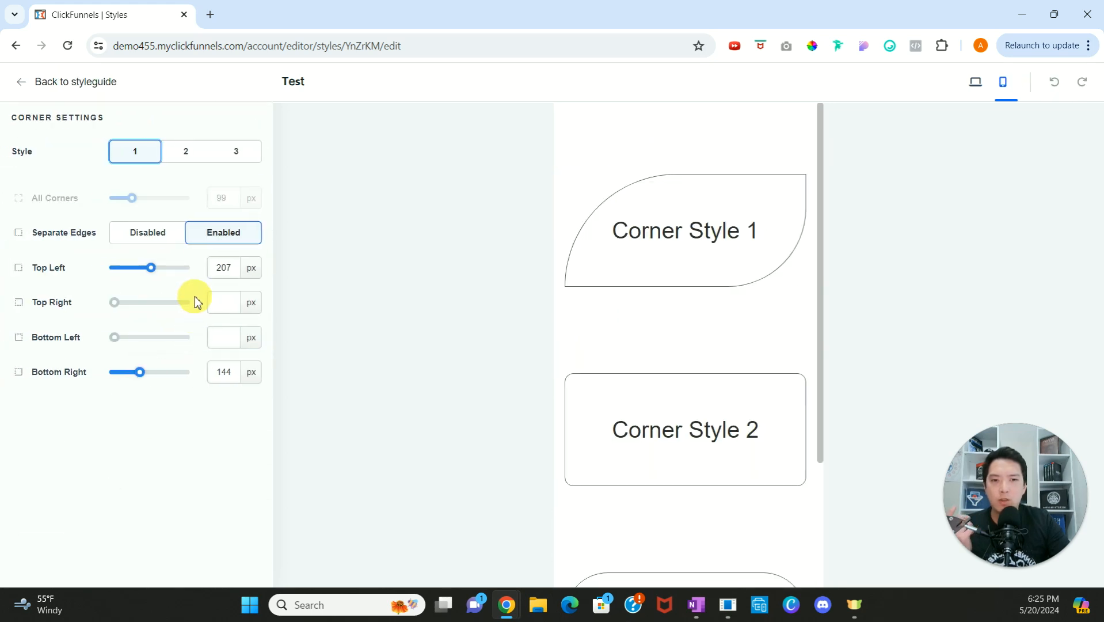